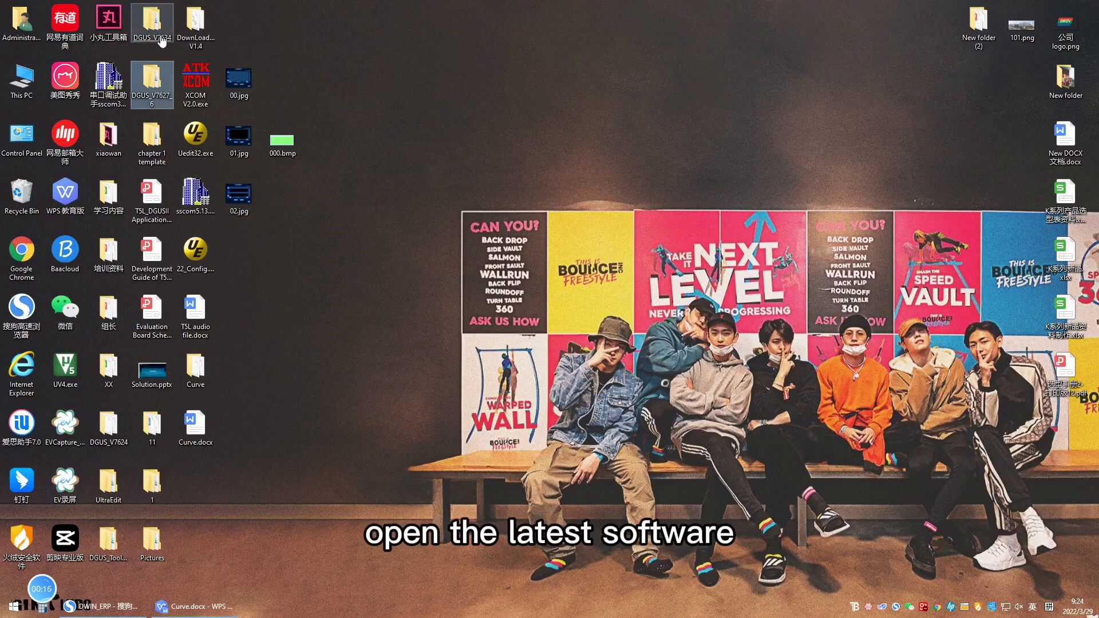
Launch DGUS_V7.634.exe from the DGUS_V7634 desktop folder, close the folder window and open the existing Curve project.
{"action": "double_click", "coordinate": [151, 23]}
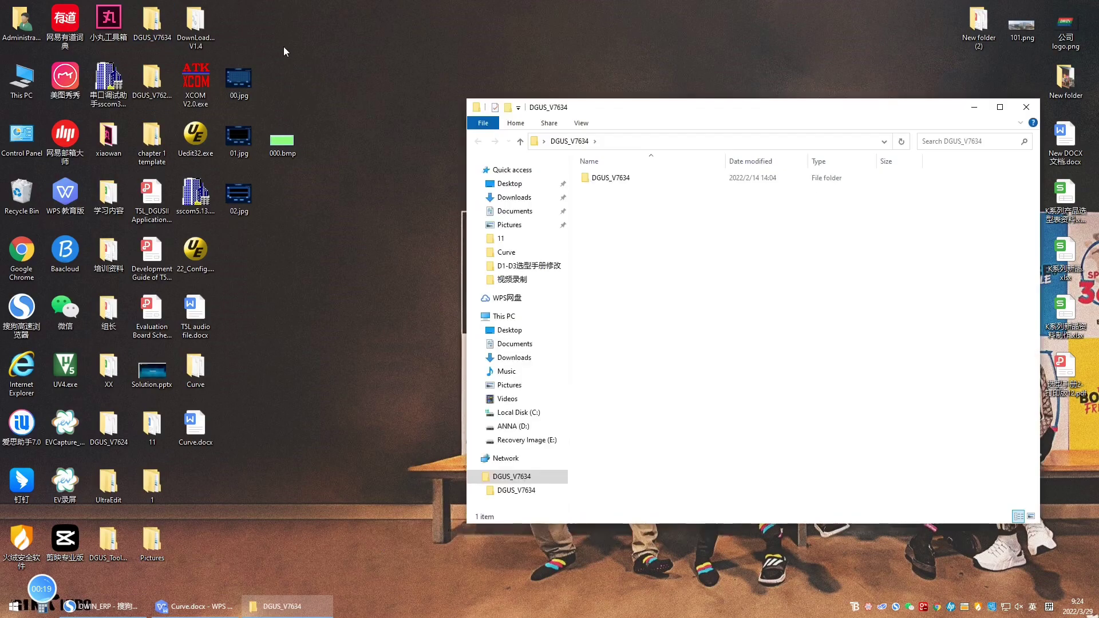
{"action": "double_click", "coordinate": [602, 180]}
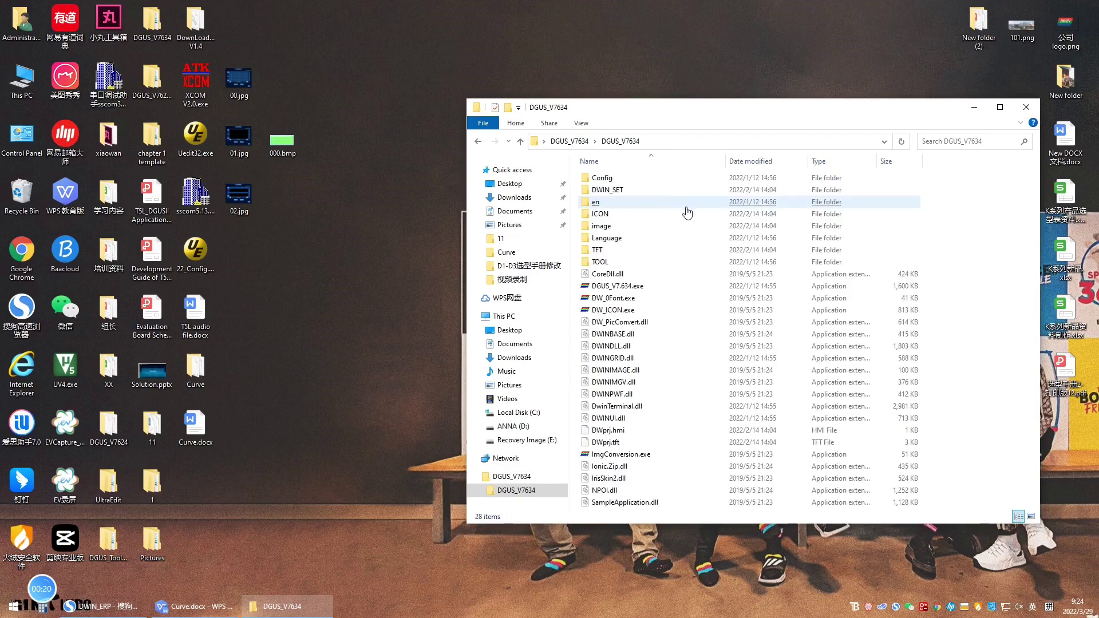
{"action": "left_click", "coordinate": [621, 288]}
{"action": "left_click", "coordinate": [616, 277]}
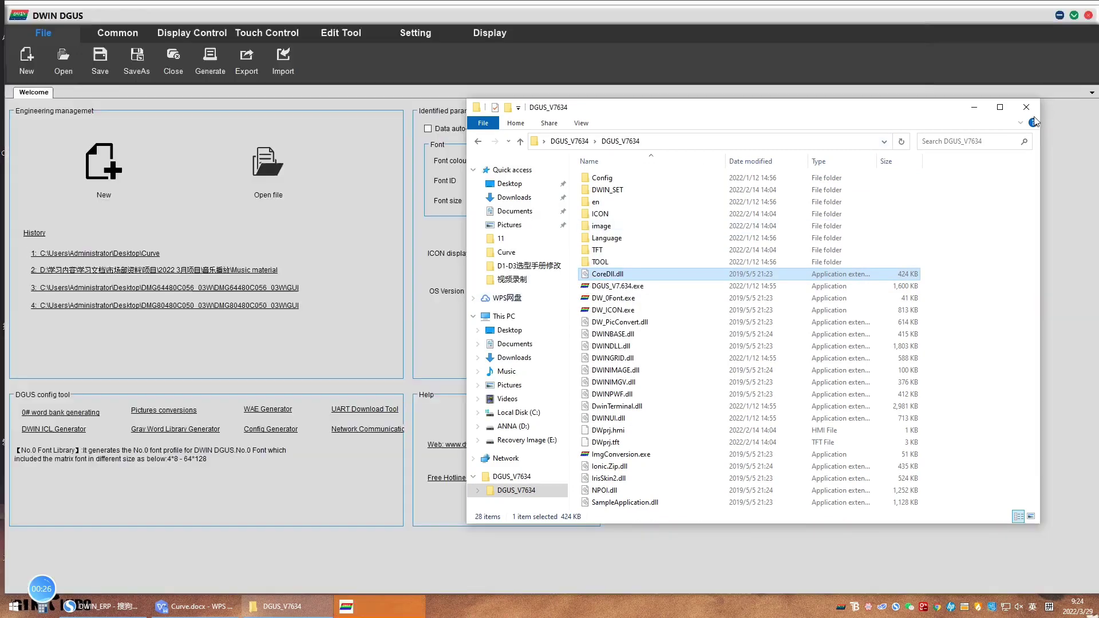
{"action": "left_click", "coordinate": [1027, 107]}
{"action": "left_click", "coordinate": [269, 166]}
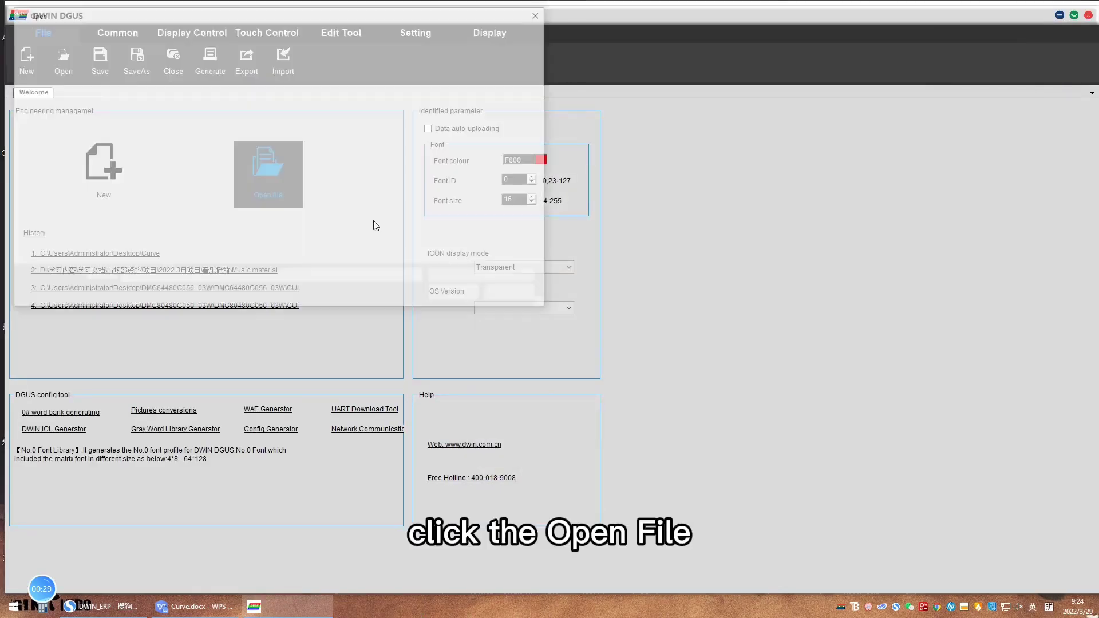
{"action": "double_click", "coordinate": [174, 136]}
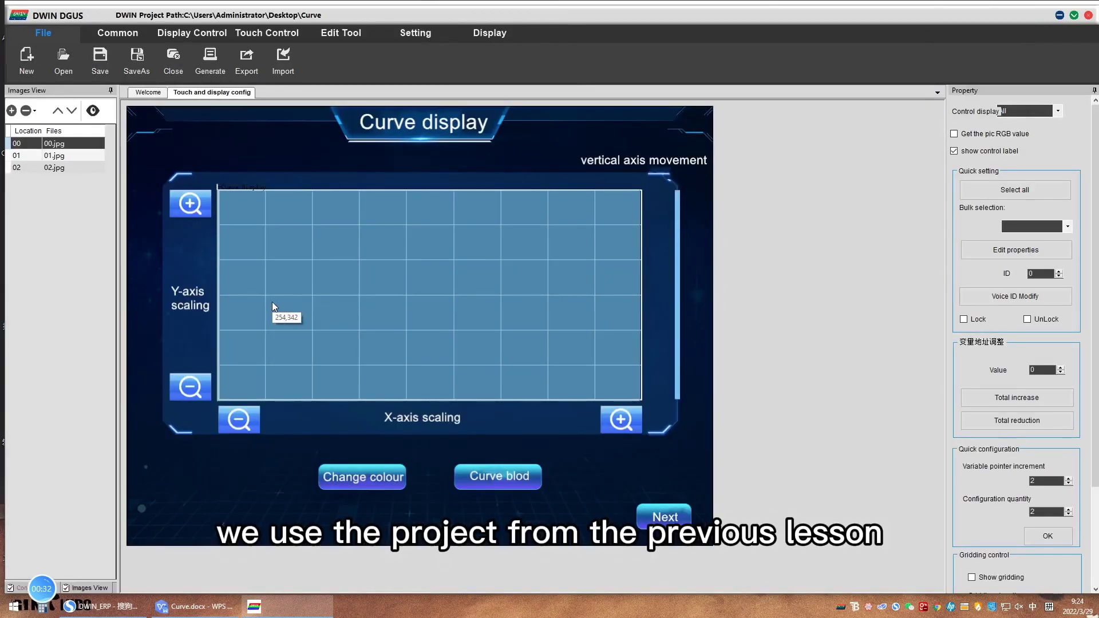
Set the SP address of the curve display control on page 00 to 8000.
{"action": "left_click", "coordinate": [272, 302]}
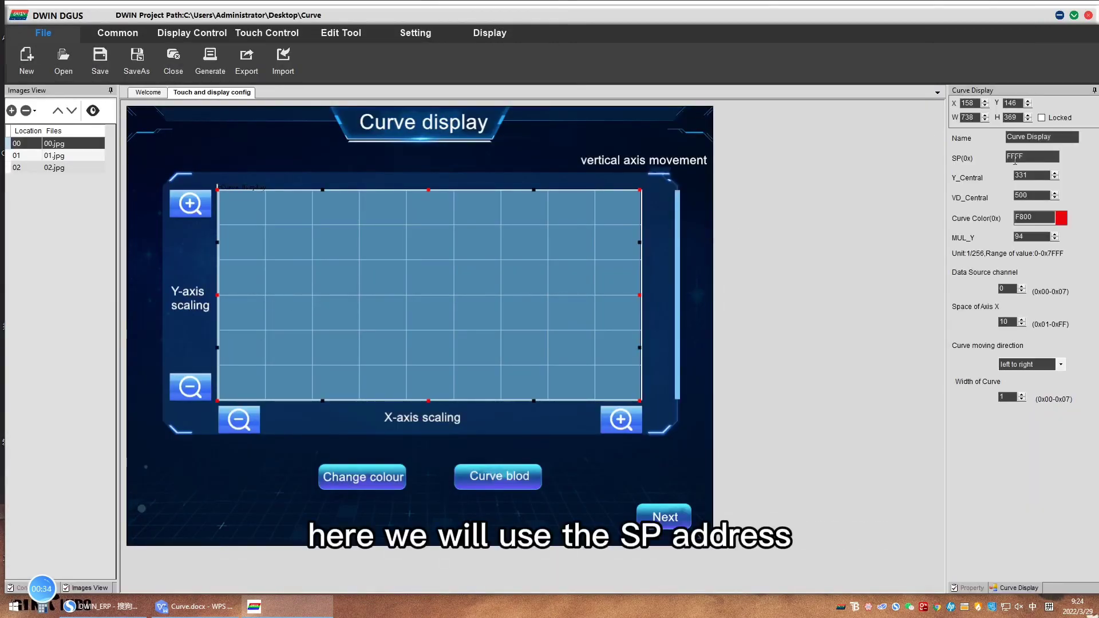
{"action": "left_click_drag", "start_coordinate": [1031, 159], "coordinate": [975, 162]}
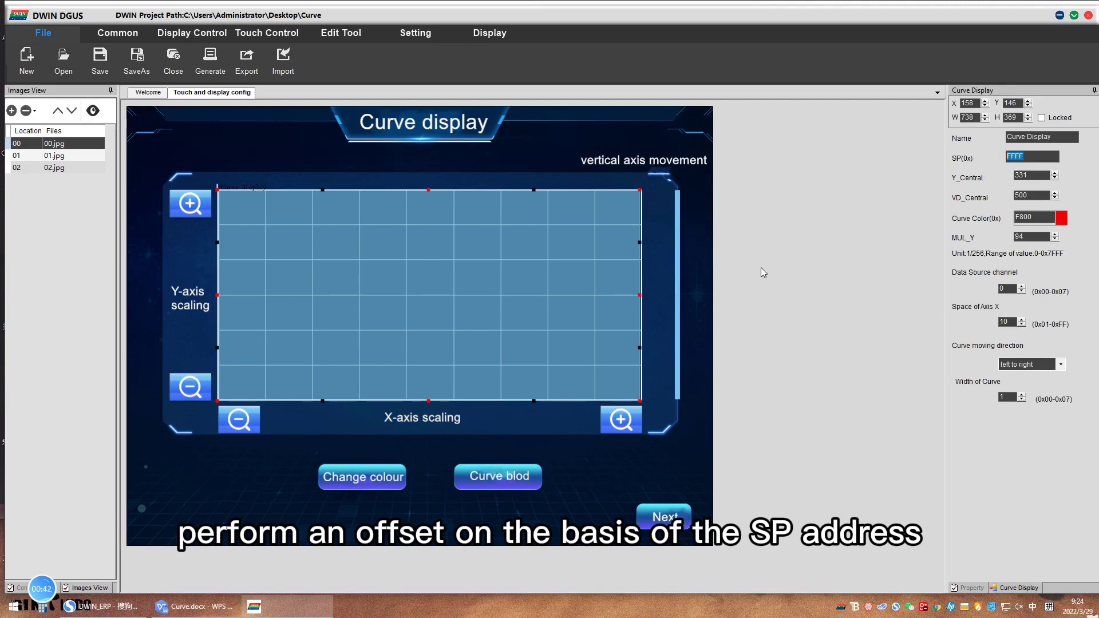
{"action": "left_click", "coordinate": [714, 256]}
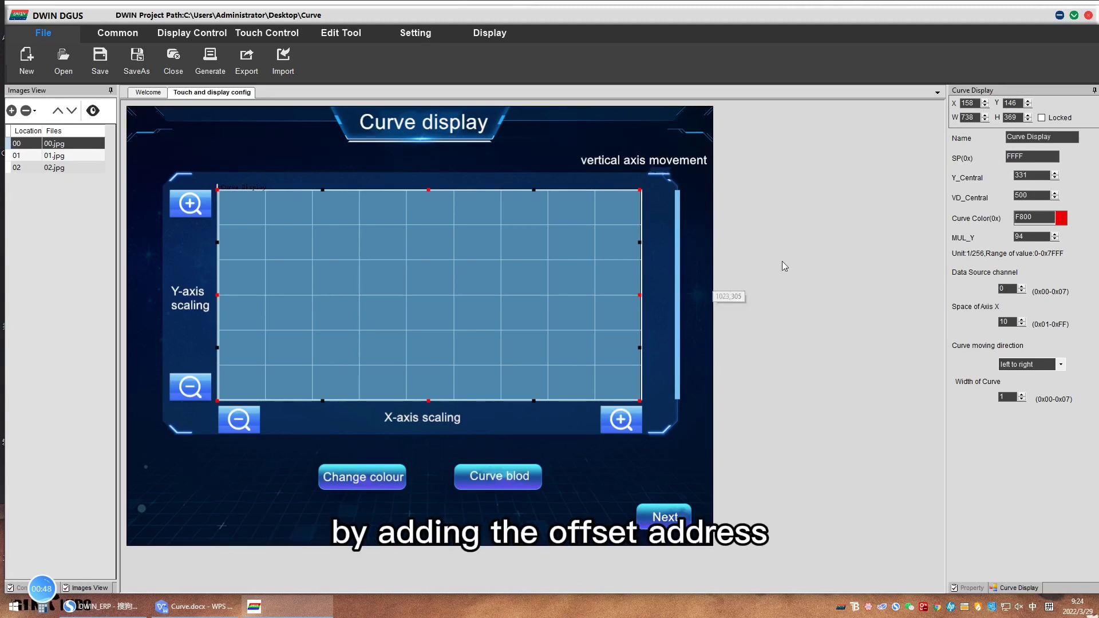
{"action": "double_click", "coordinate": [1027, 160]}
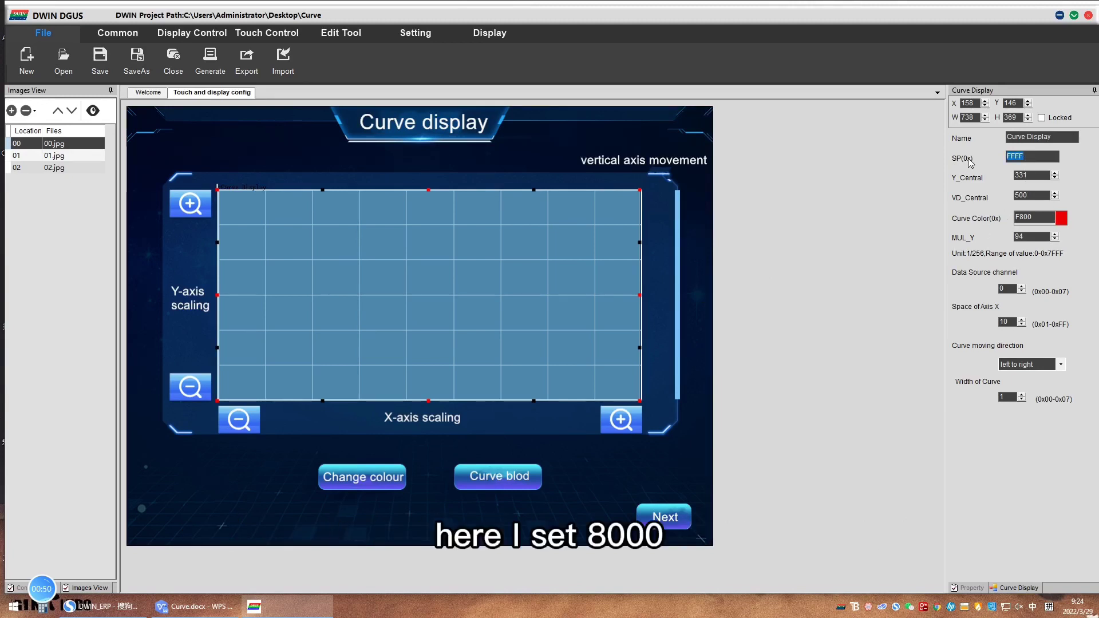
{"action": "type", "text": "8000"}
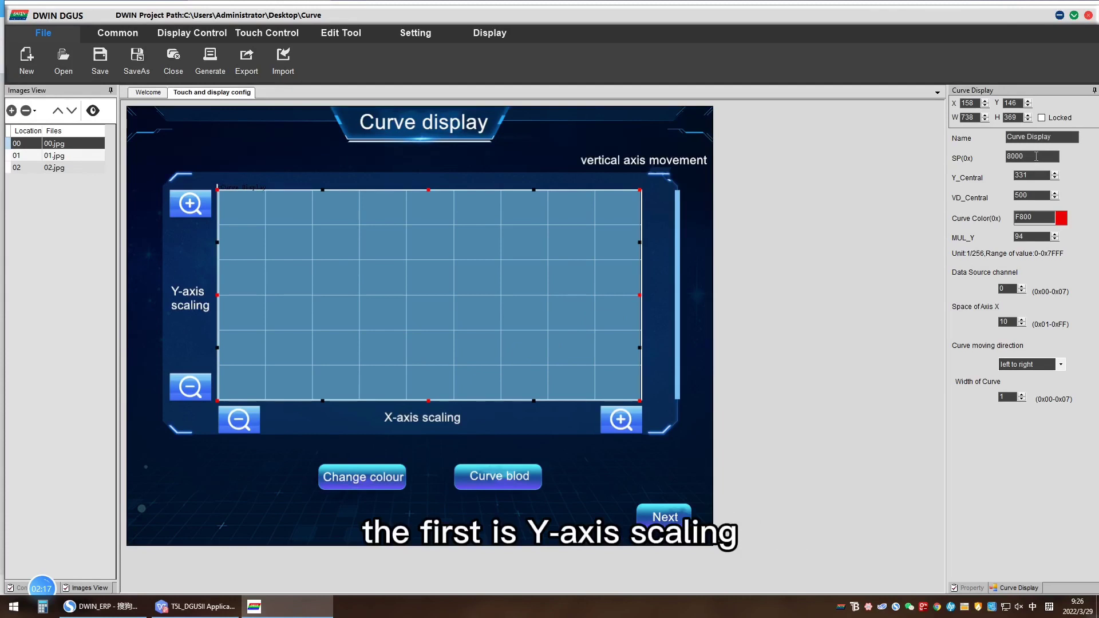
Draw an Increment Adjustment touch control, about 70 × 50, over the Y-axis zoom-in button with VP address 8008.
{"action": "left_click", "coordinate": [267, 33]}
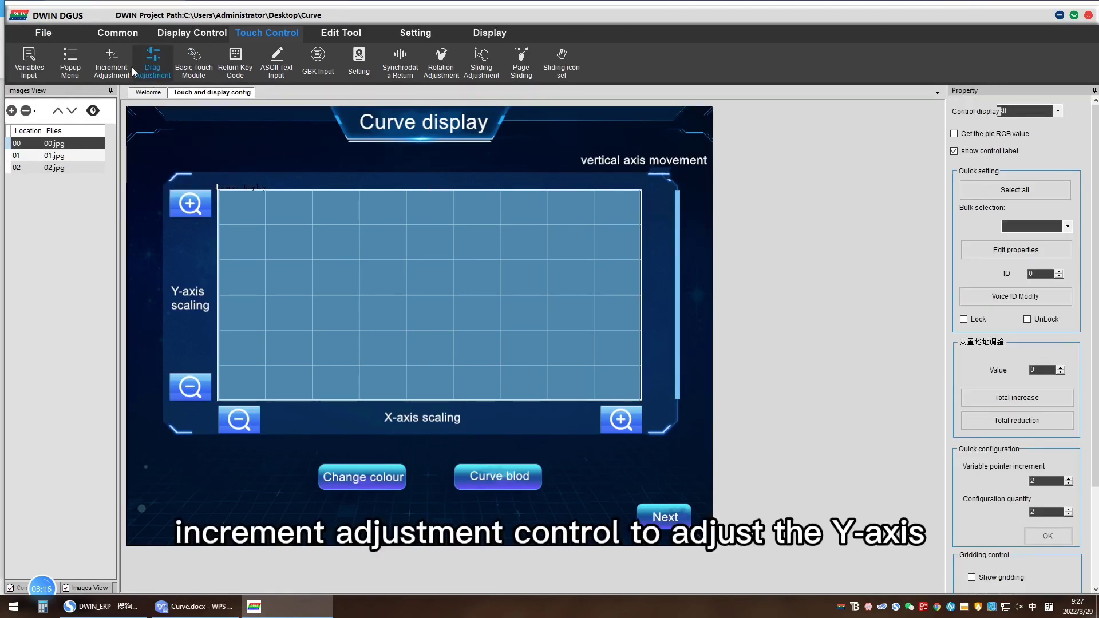
{"action": "left_click", "coordinate": [112, 62]}
{"action": "left_click_drag", "start_coordinate": [168, 186], "coordinate": [210, 217]}
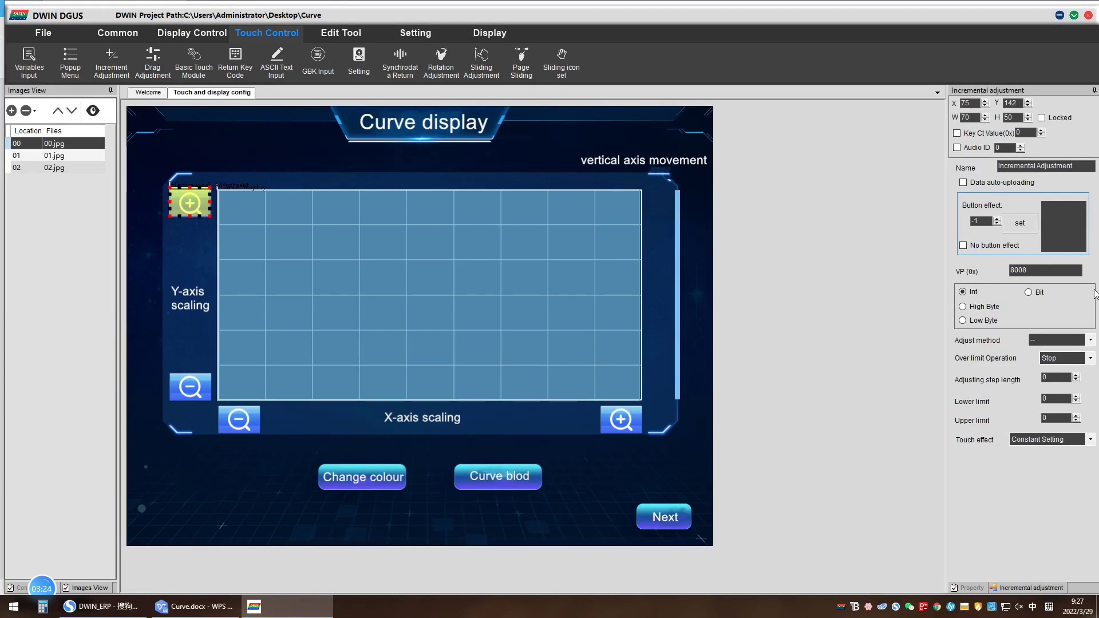
Set the Y-axis zoom-in control's adjust method to ++ and its over limit operation to Cycle.
{"action": "left_click", "coordinate": [1090, 340]}
{"action": "left_click", "coordinate": [1044, 363]}
{"action": "left_click", "coordinate": [1063, 362]}
{"action": "left_click", "coordinate": [1052, 378]}
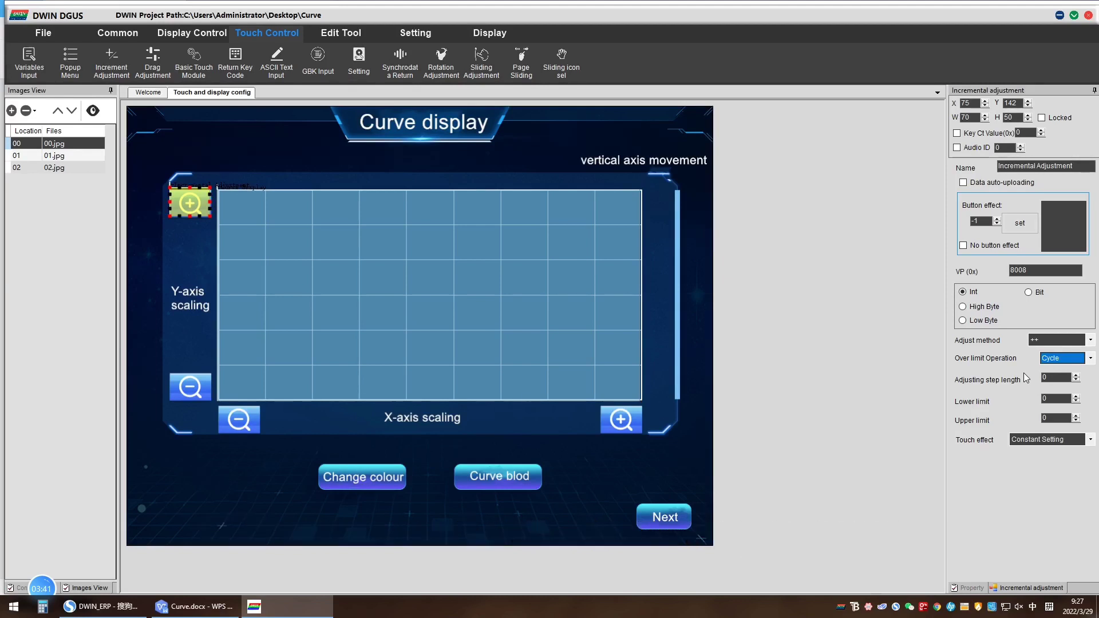
Give the Y-axis zoom-in control an adjusting step length of 10 and an upper limit of 32767.
{"action": "left_click", "coordinate": [1056, 378]}
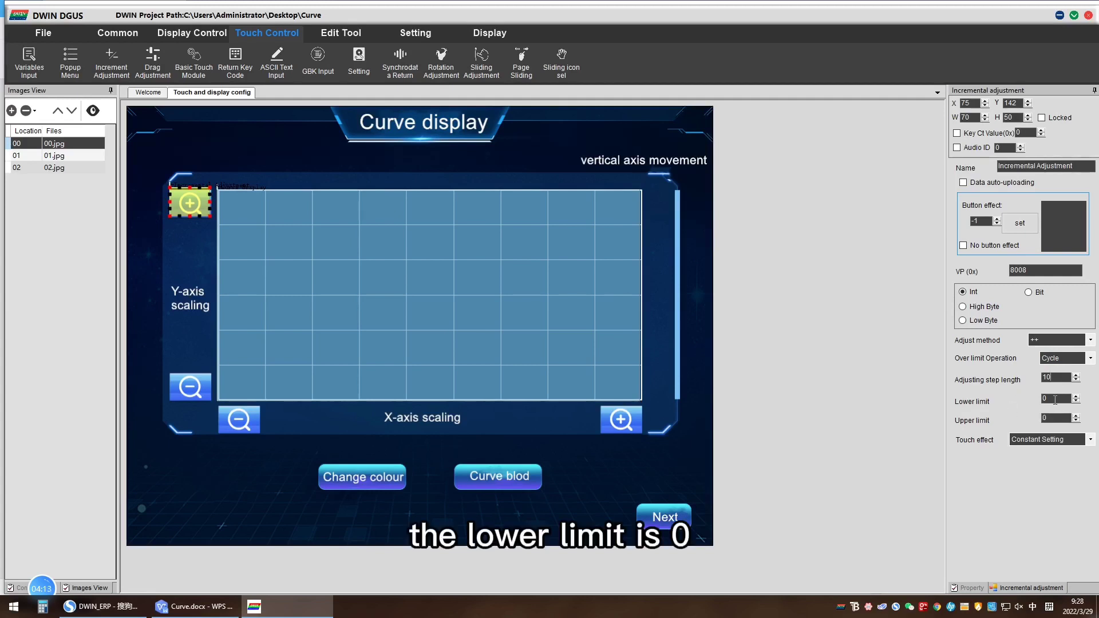
{"action": "double_click", "coordinate": [1049, 401]}
{"action": "left_click", "coordinate": [1048, 419]}
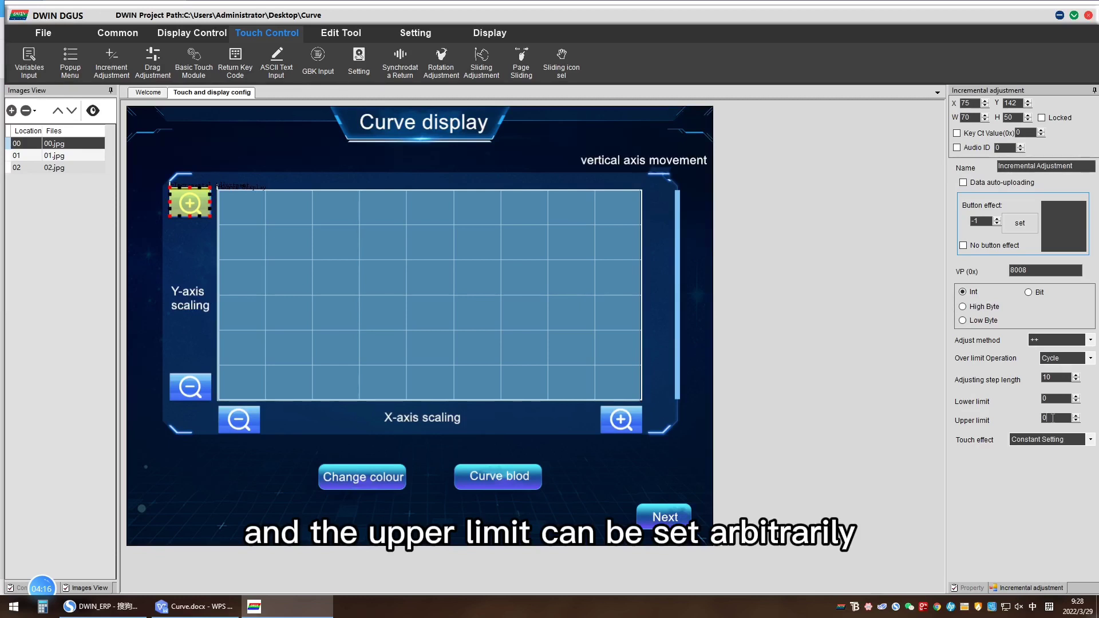
{"action": "key", "text": "BackSpace"}
{"action": "type", "text": "32767"}
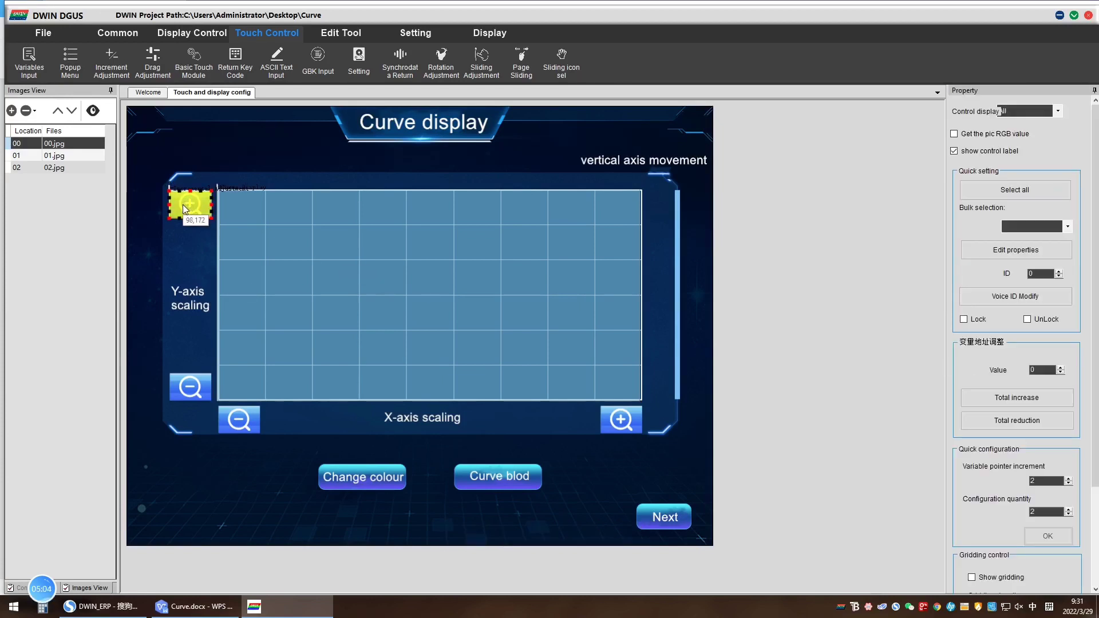
Copy the Y-axis zoom-in control onto the Y-axis zoom-out button and set the copy's adjust method to --.
{"action": "key", "text": "ctrl+c"}
{"action": "key", "text": "ctrl+v"}
{"action": "left_click_drag", "start_coordinate": [184, 204], "coordinate": [168, 380]}
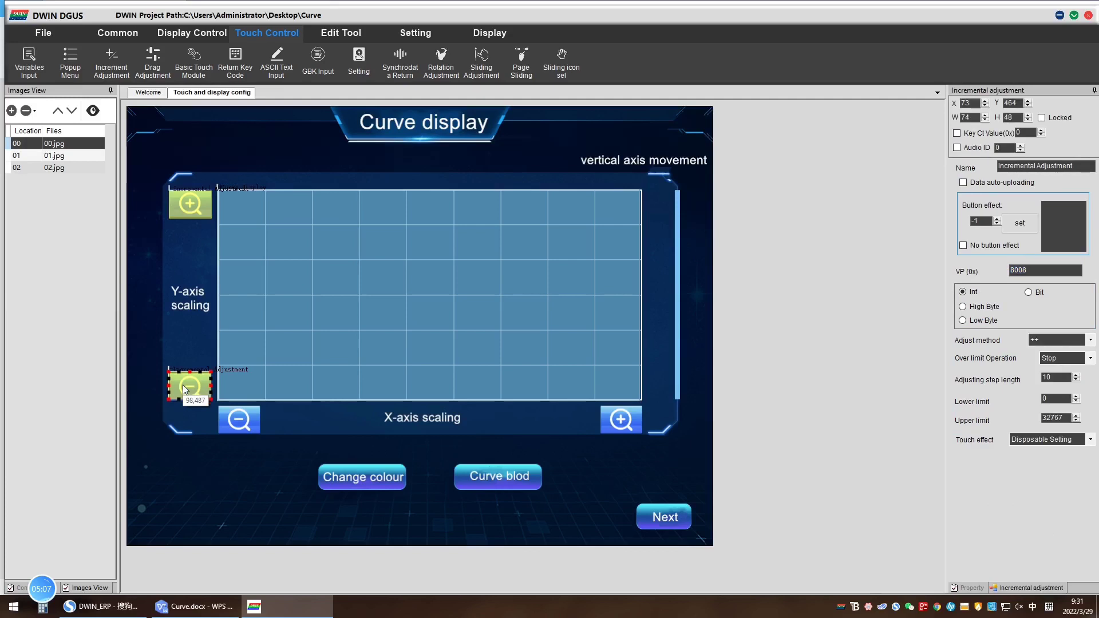
{"action": "left_click", "coordinate": [1059, 341]}
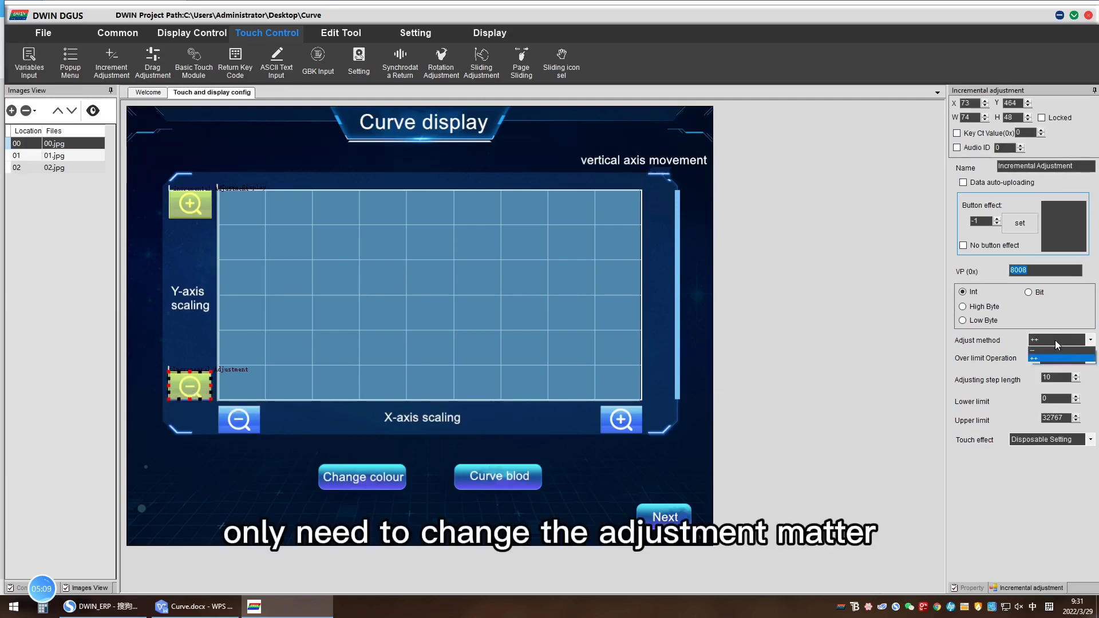
{"action": "left_click", "coordinate": [1057, 351]}
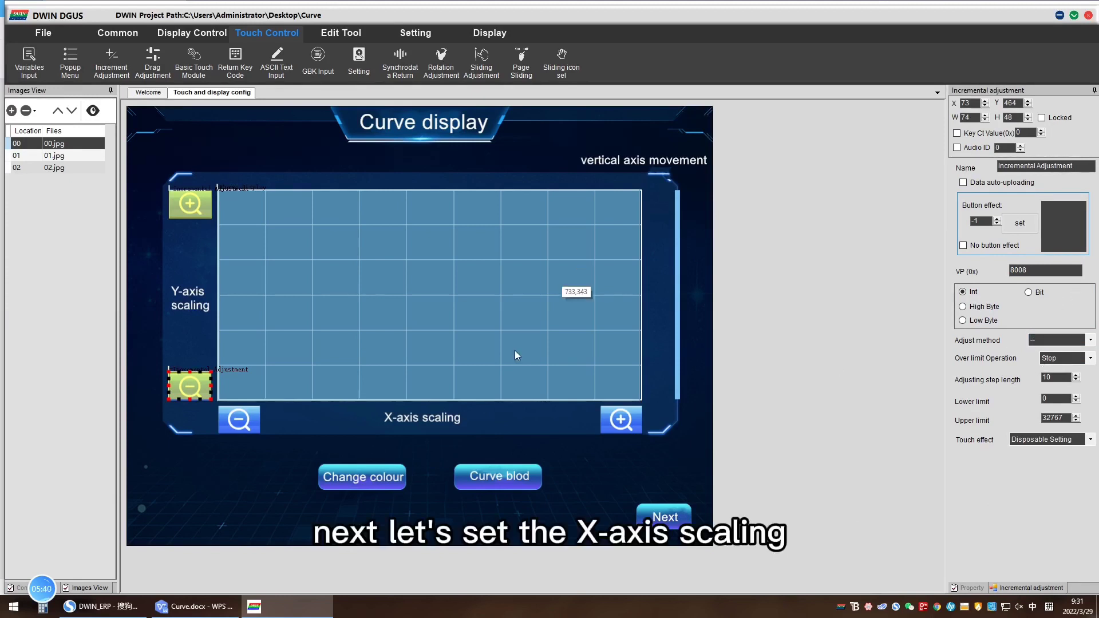
{"action": "left_click", "coordinate": [384, 424]}
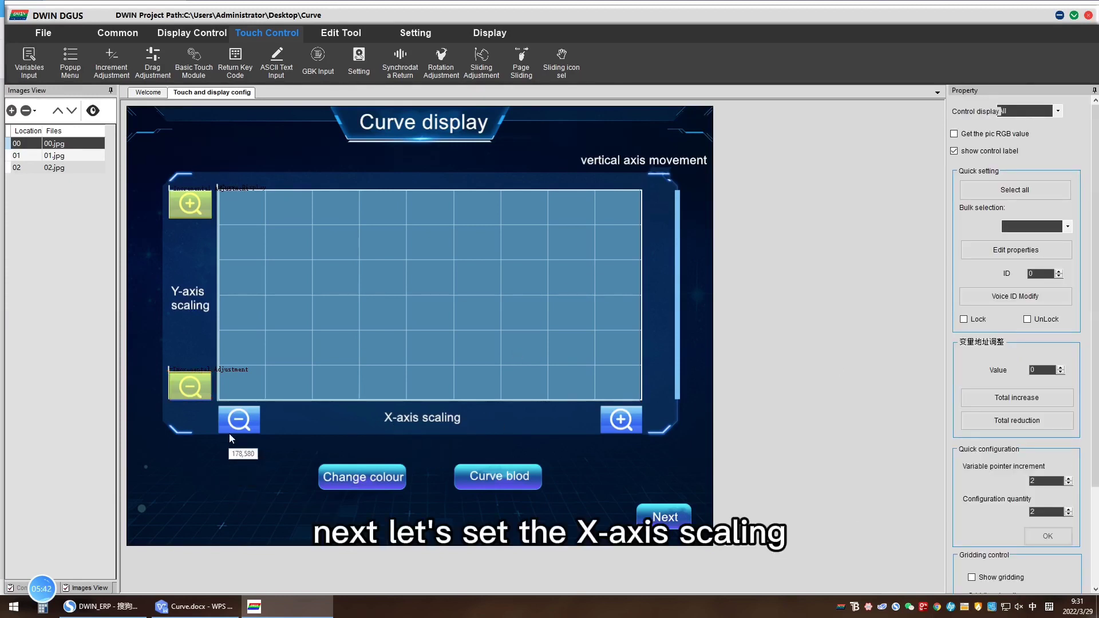
Switch to Curve.docx in WPS to read the X-axis scaling pointer address and range, and return to DWIN DGUS.
{"action": "mouse_move", "coordinate": [185, 613]}
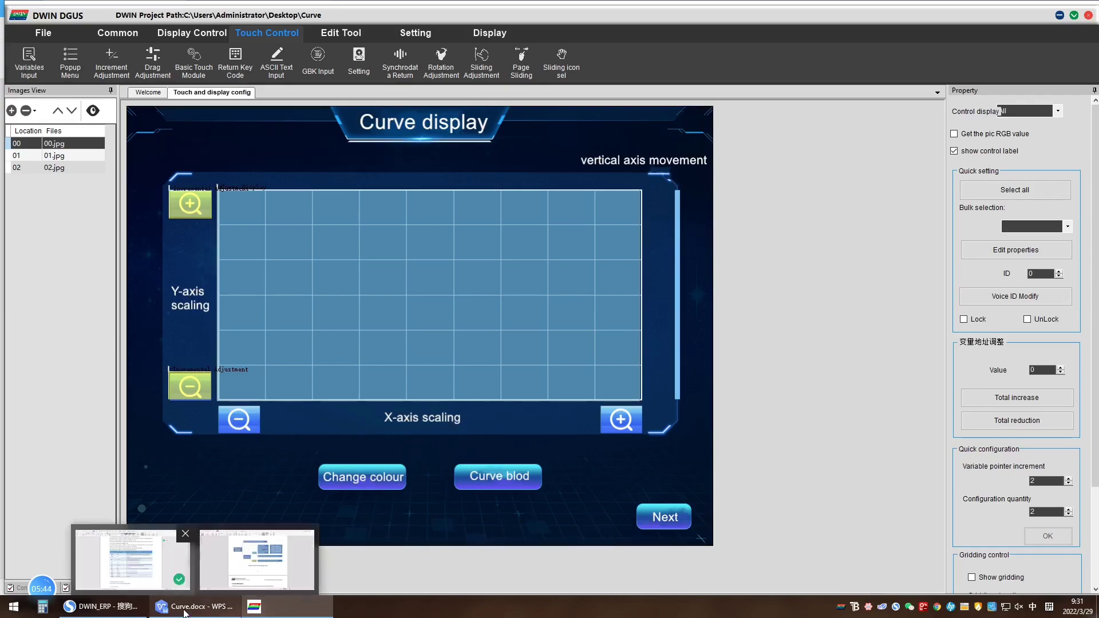
{"action": "left_click", "coordinate": [217, 558]}
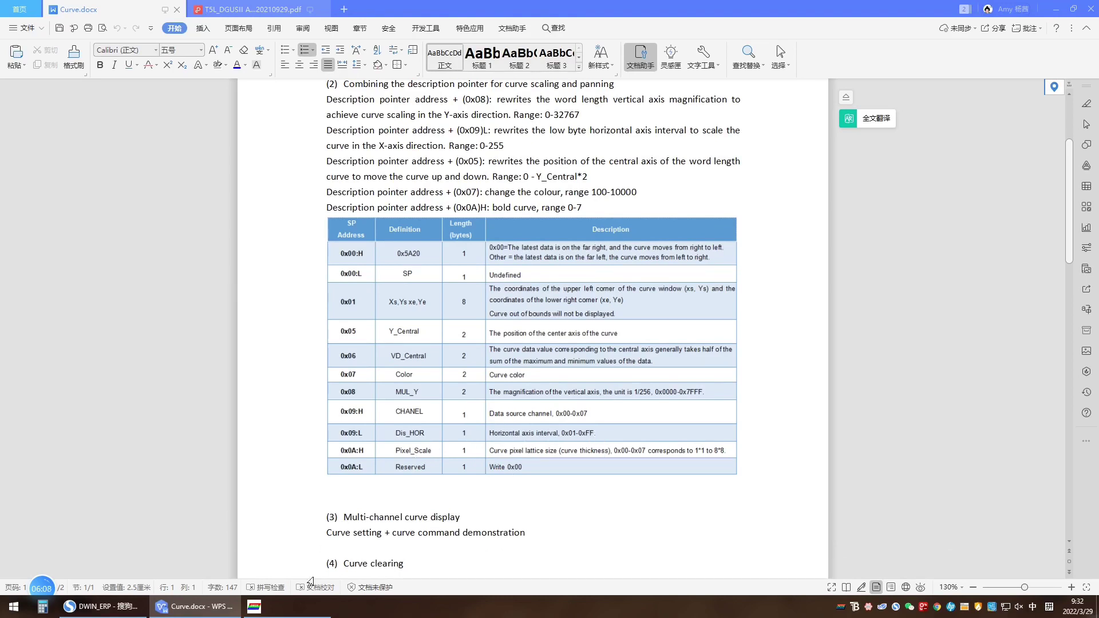
{"action": "left_click", "coordinate": [289, 608]}
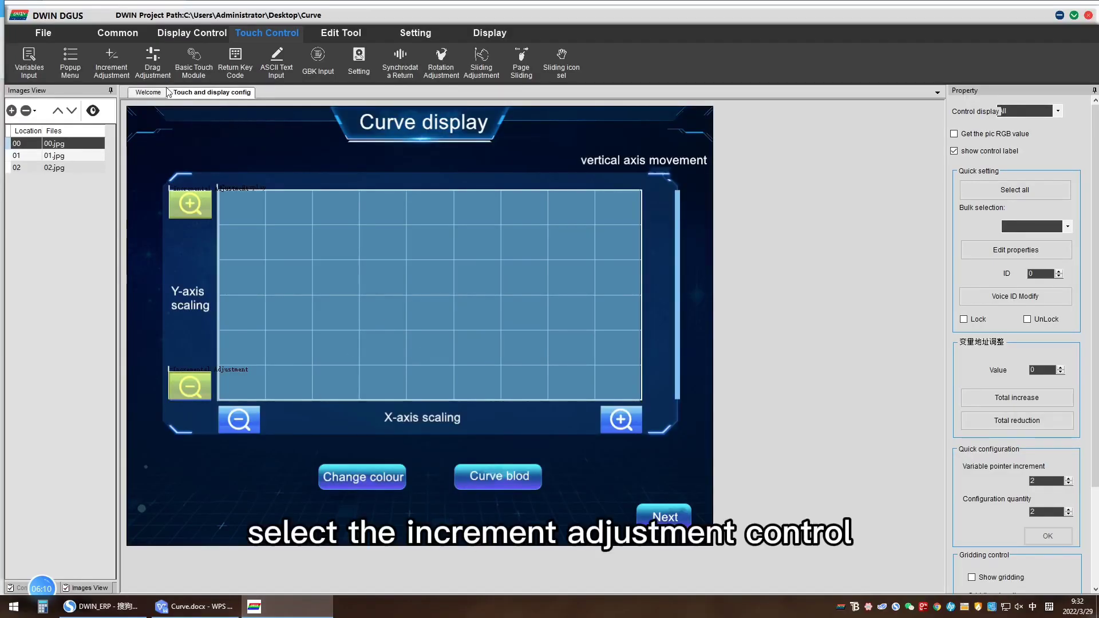
Draw an Increment Adjustment control, about 71 × 53, over the X-axis zoom-out button with VP 8009 and the Low Byte option.
{"action": "left_click", "coordinate": [111, 62]}
{"action": "left_click_drag", "start_coordinate": [218, 404], "coordinate": [259, 436]}
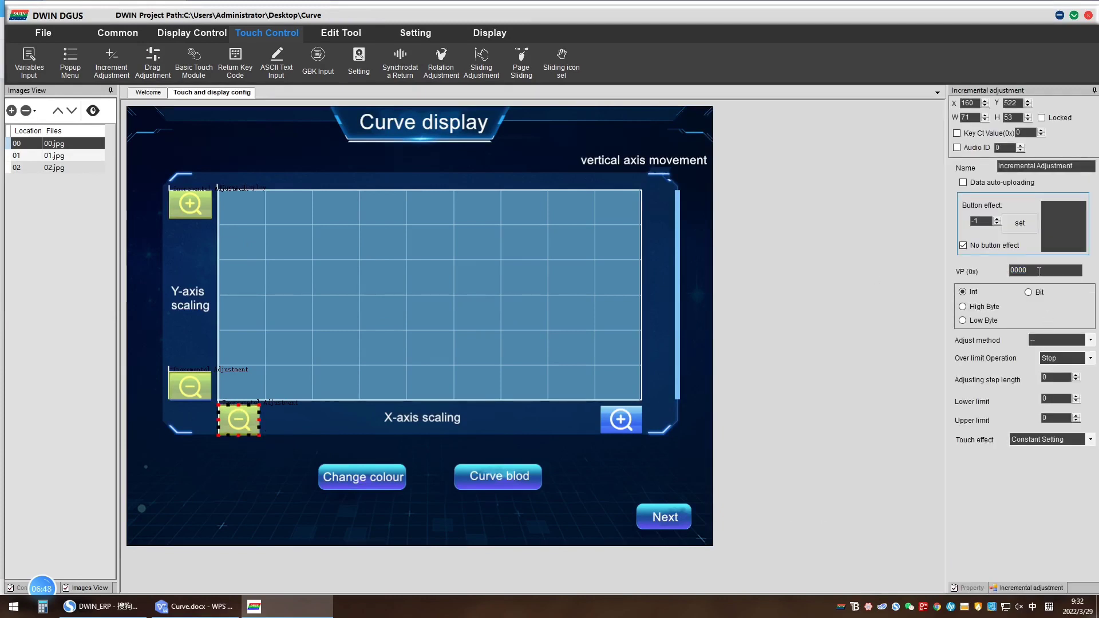
{"action": "left_click", "coordinate": [1030, 270]}
{"action": "type", "text": "8009"}
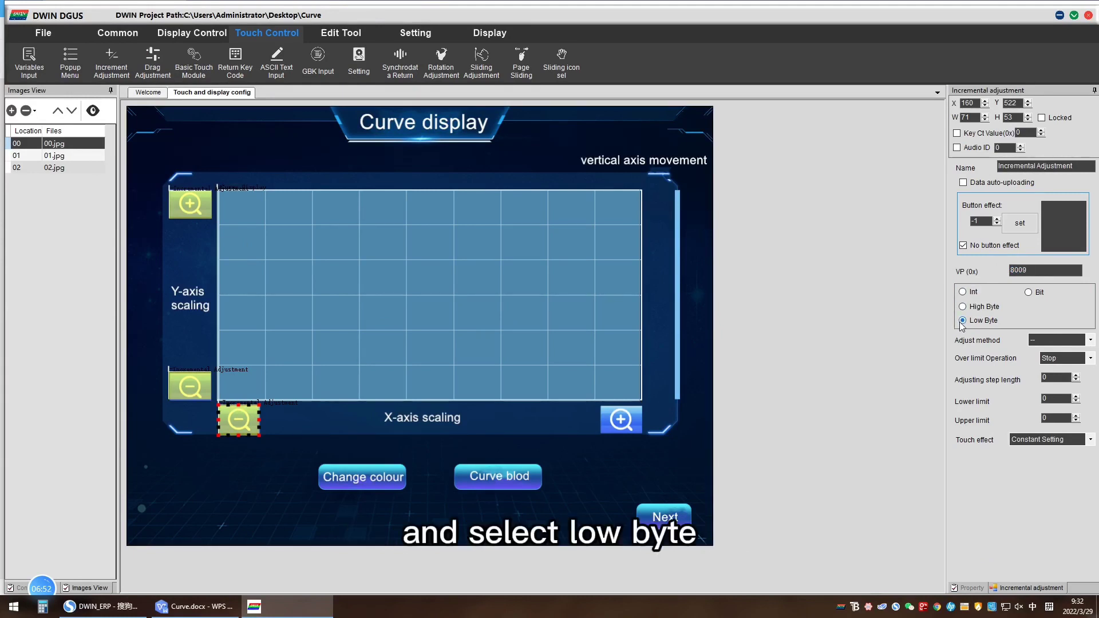
Select -- as the X-axis zoom-out control's adjust method and Stop as its over limit operation.
{"action": "left_click", "coordinate": [1063, 341]}
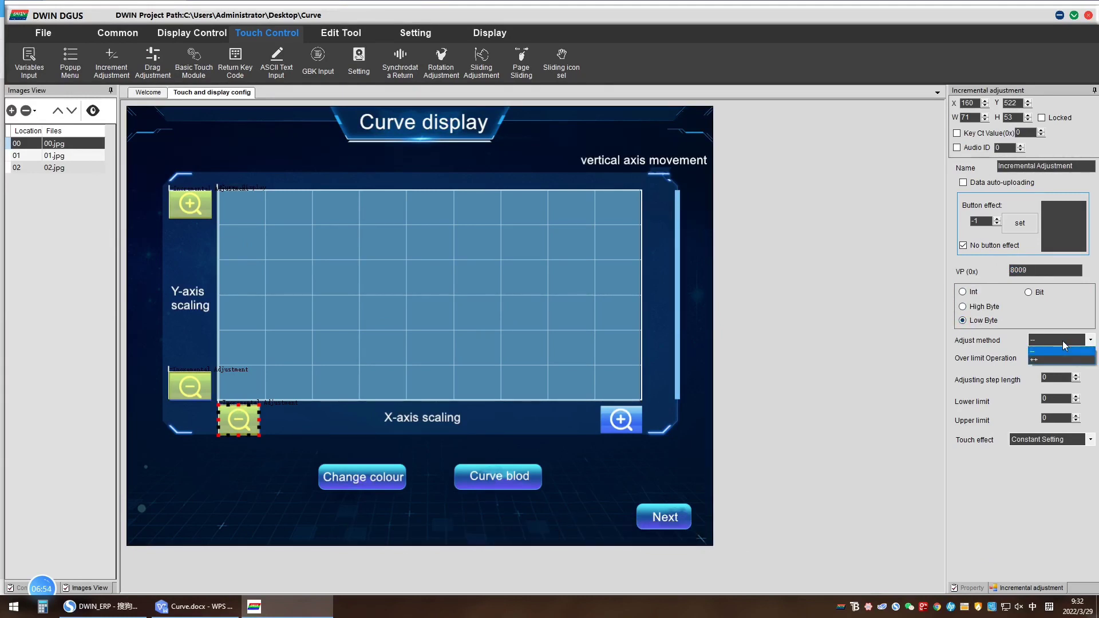
{"action": "left_click", "coordinate": [1063, 351]}
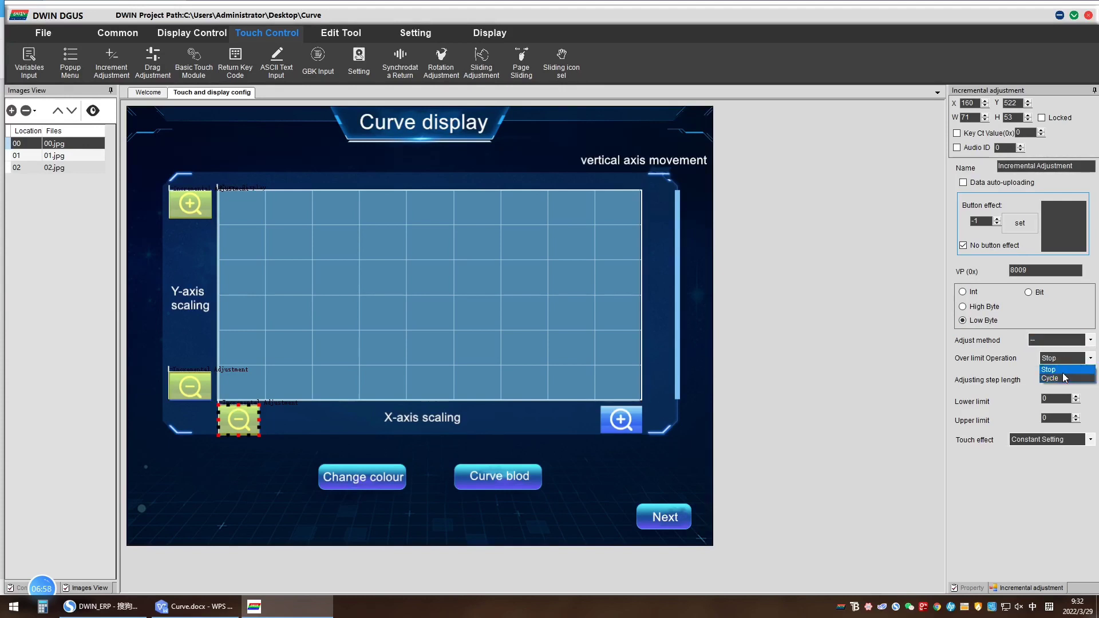
{"action": "left_click", "coordinate": [1065, 370]}
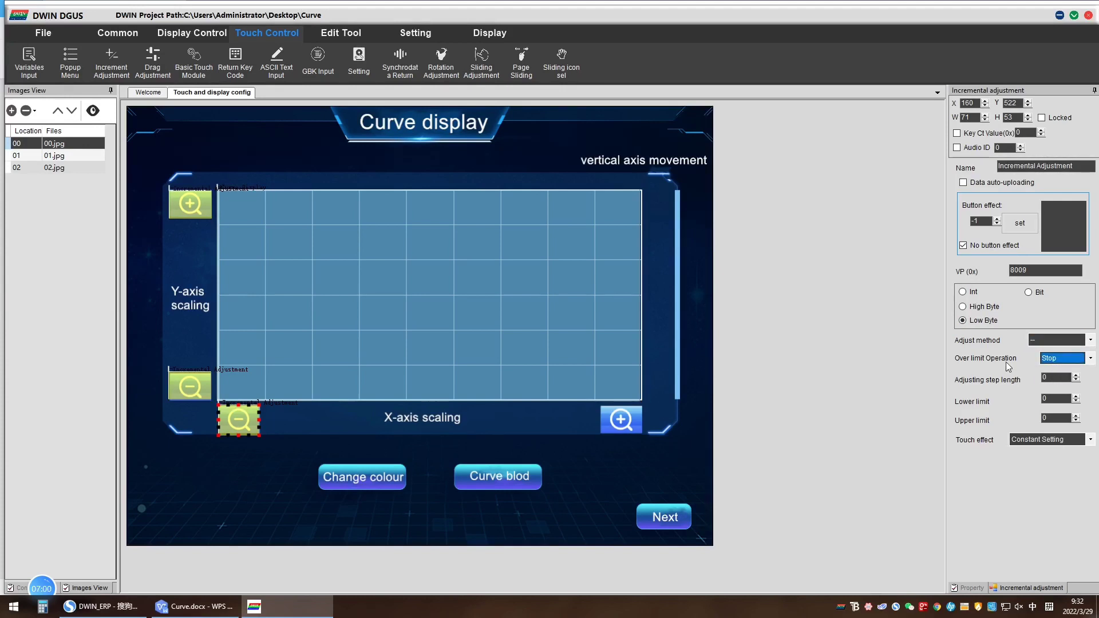
Set the X-axis zoom-out control's step length to 1, lower limit to 1, upper limit to 255 and touch effect to Disposable Setting.
{"action": "left_click", "coordinate": [1053, 377]}
{"action": "key", "text": "Tab"}
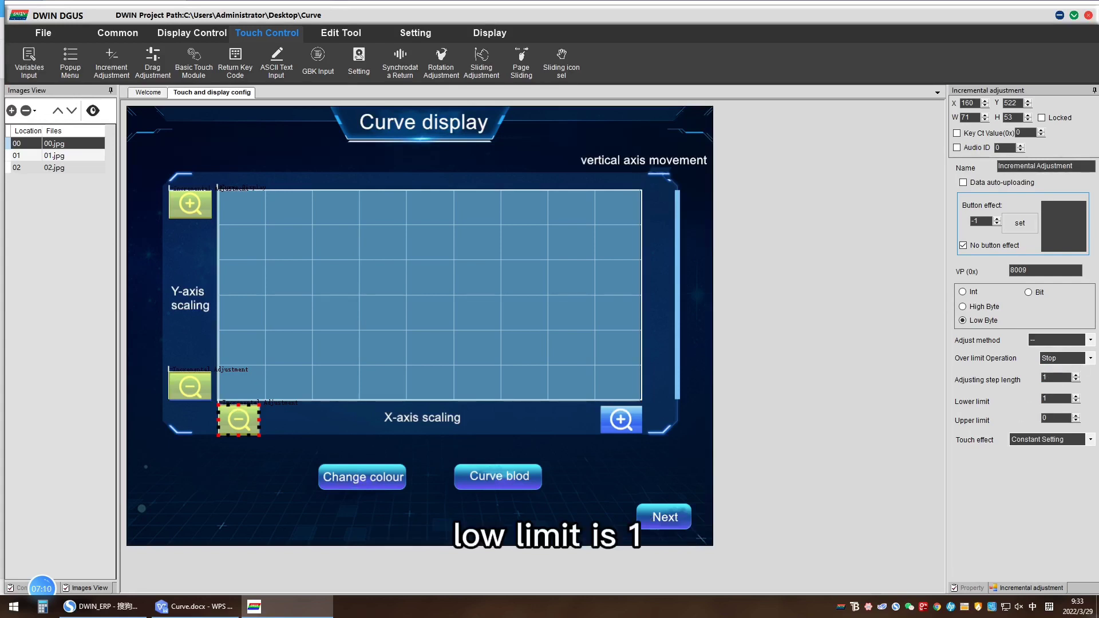
{"action": "key", "text": "Tab"}
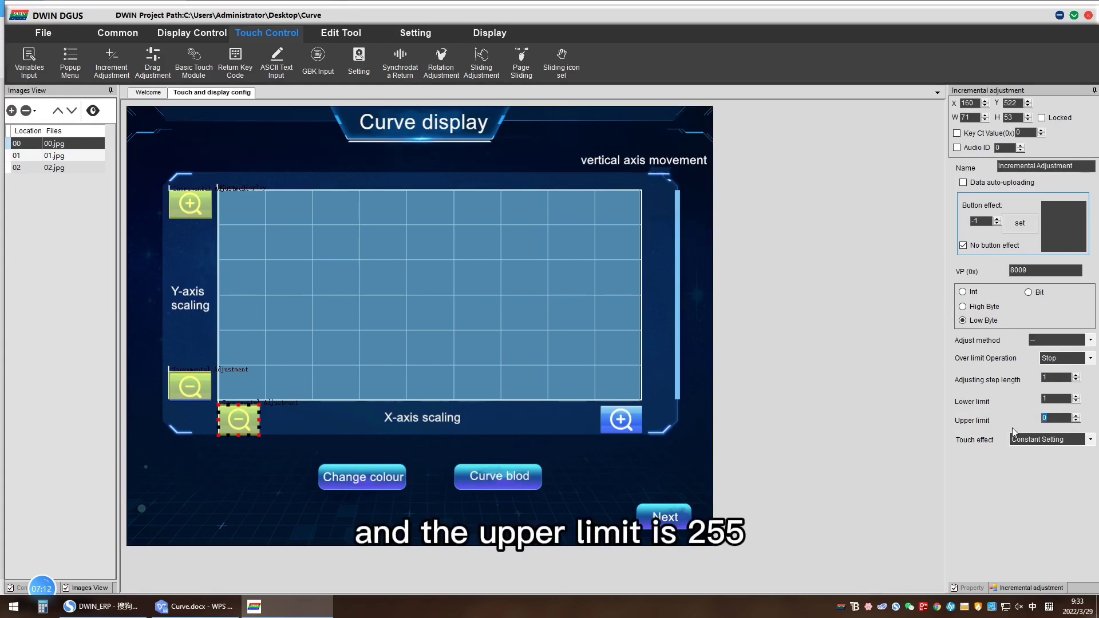
{"action": "type", "text": "255"}
{"action": "left_click", "coordinate": [1076, 442]}
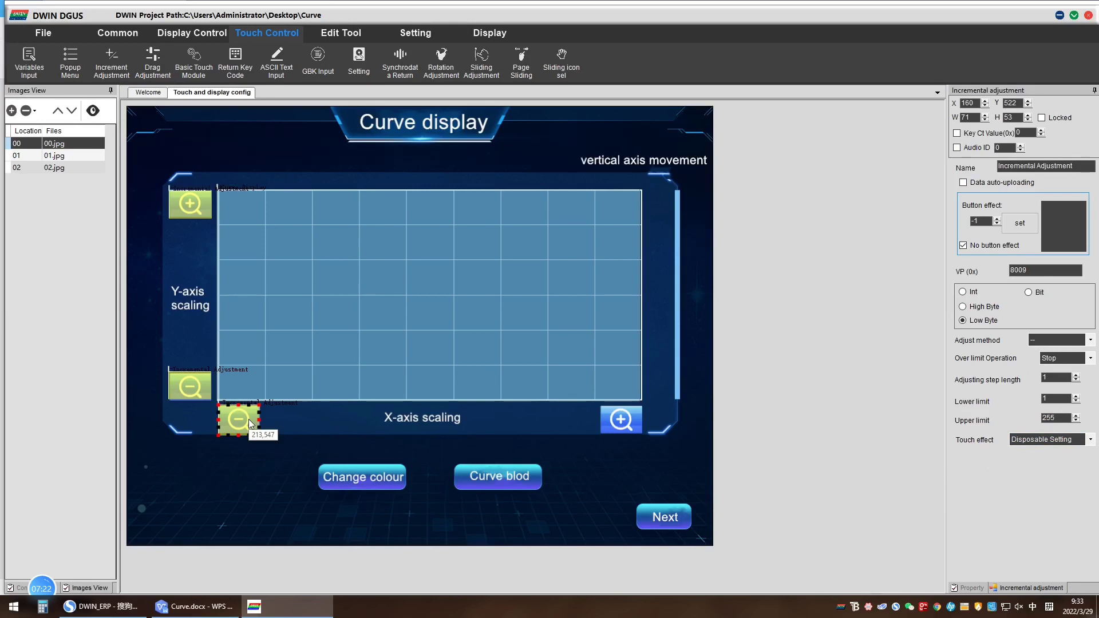
Copy the X-axis zoom-out control onto the X-axis zoom-in button and set the copy's adjust method to ++.
{"action": "key", "text": "ctrl+c"}
{"action": "key", "text": "ctrl+v"}
{"action": "left_click_drag", "start_coordinate": [250, 424], "coordinate": [621, 421]}
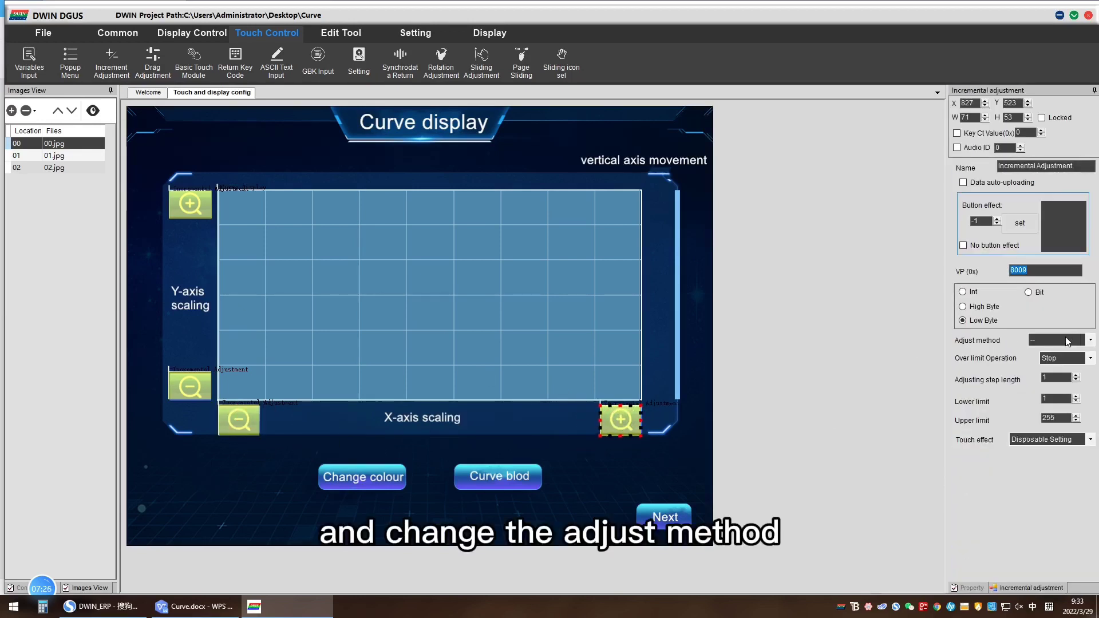
{"action": "left_click", "coordinate": [1068, 341]}
{"action": "left_click", "coordinate": [1052, 358]}
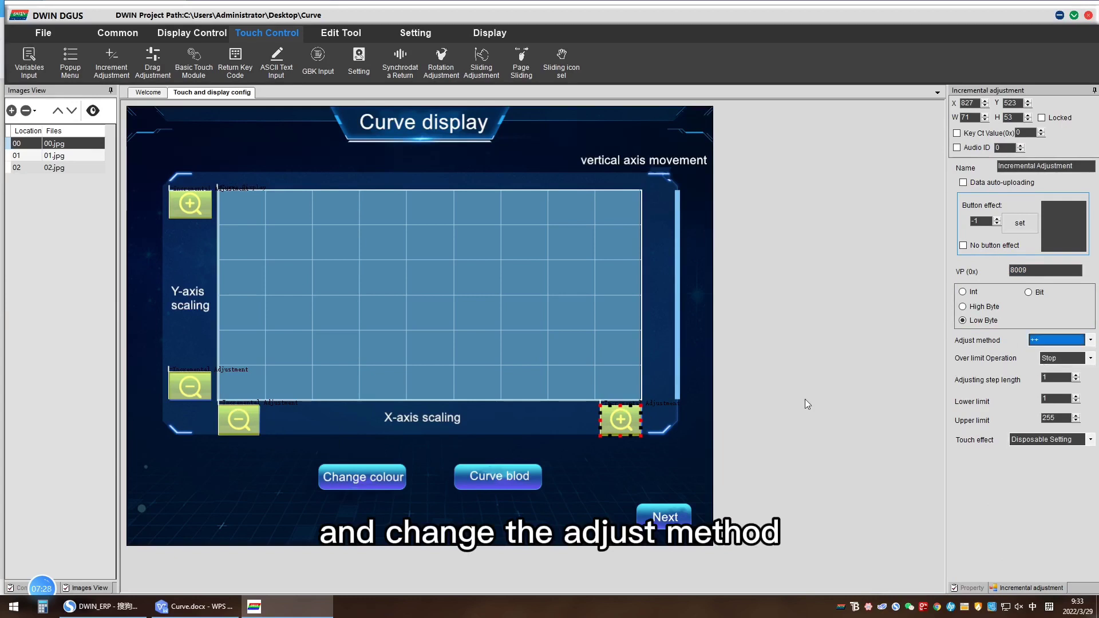
{"action": "left_click", "coordinate": [695, 468]}
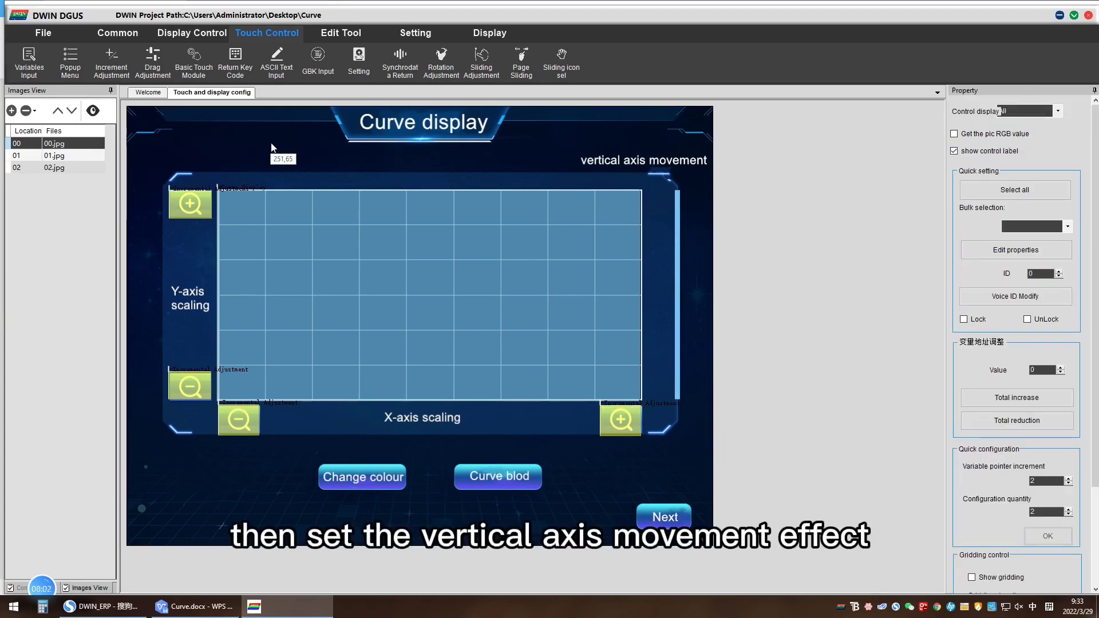
Draw a Drag Adjustment touch control over the vertical axis movement bar beside the curve grid.
{"action": "left_click", "coordinate": [151, 56]}
{"action": "mouse_move", "coordinate": [657, 184]}
{"action": "left_mouse_down"}
{"action": "mouse_move", "coordinate": [690, 256]}
{"action": "mouse_move", "coordinate": [702, 400]}
{"action": "left_mouse_up"}
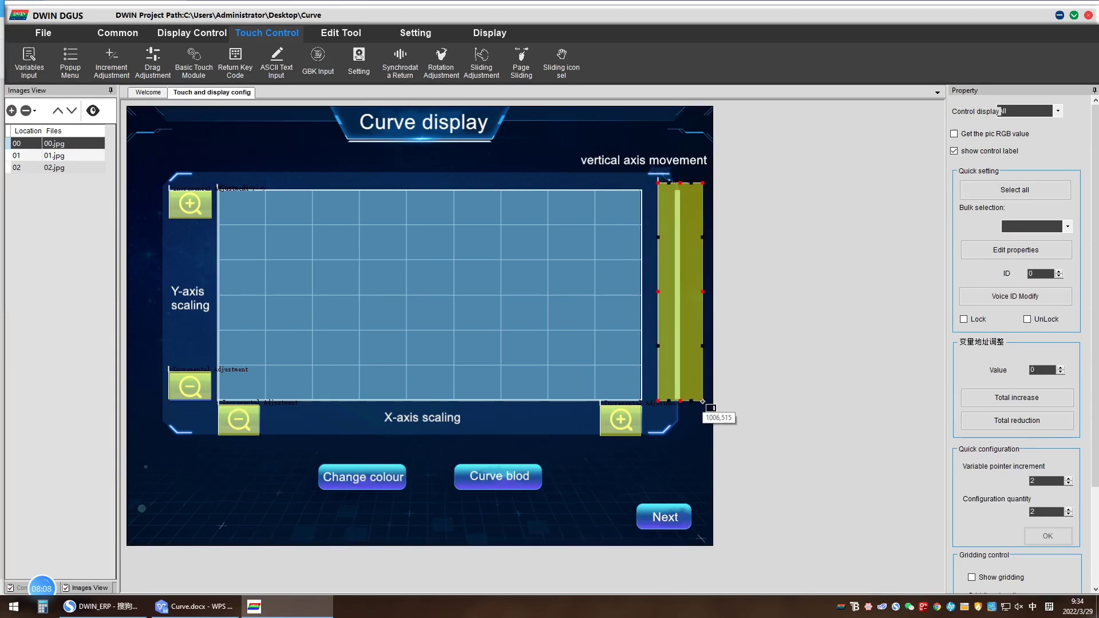
Lower the Drag Adjustment control's upper edge to the grid's upper edge, making it about 371 pixels high, and set its VP to 8005.
{"action": "left_click", "coordinate": [667, 220]}
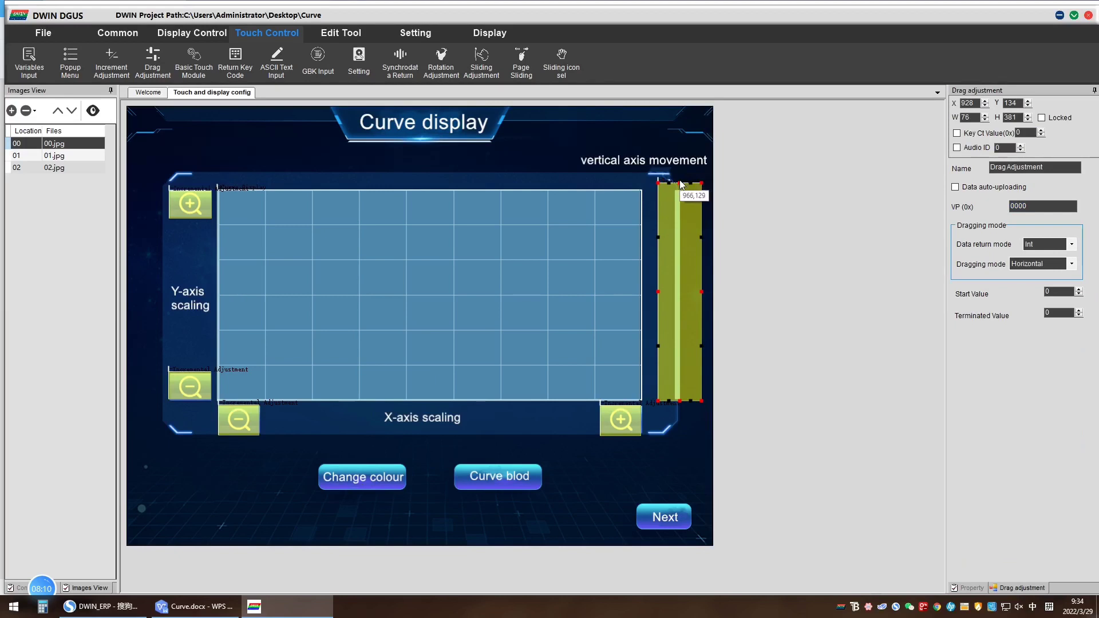
{"action": "left_click_drag", "start_coordinate": [680, 183], "coordinate": [677, 188]}
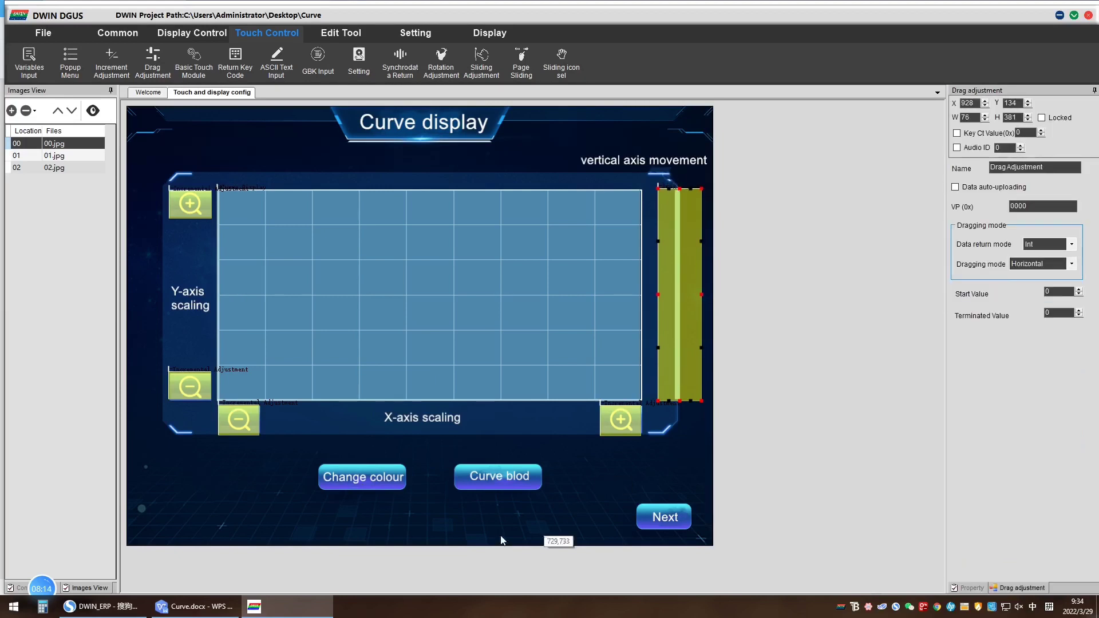
{"action": "mouse_move", "coordinate": [195, 606]}
{"action": "left_click", "coordinate": [130, 558]}
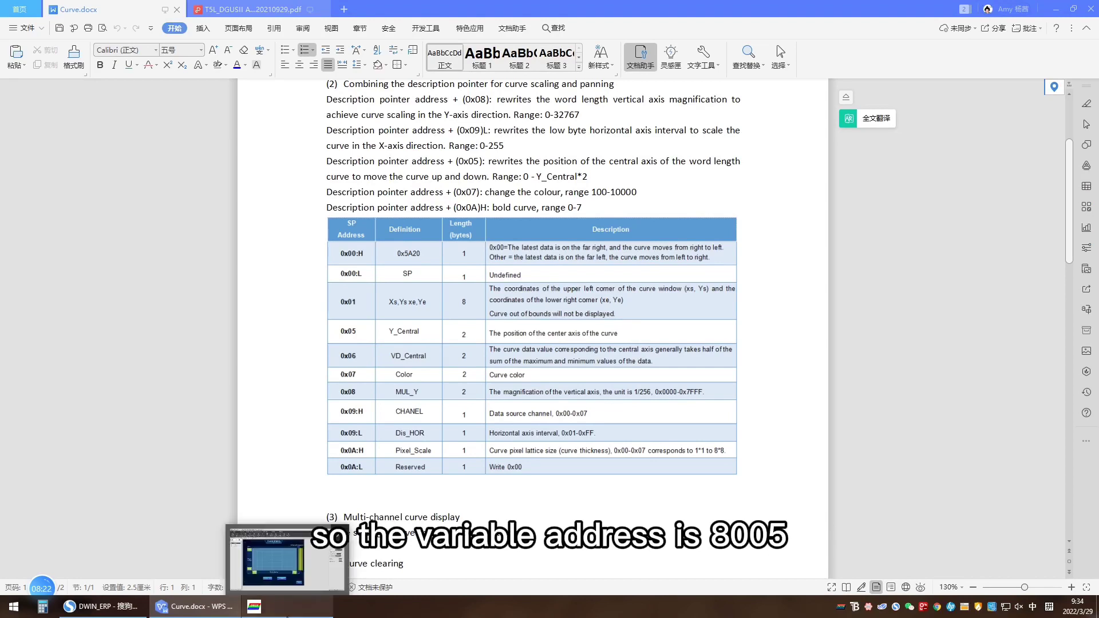
{"action": "left_click", "coordinate": [288, 608]}
{"action": "double_click", "coordinate": [1052, 206]}
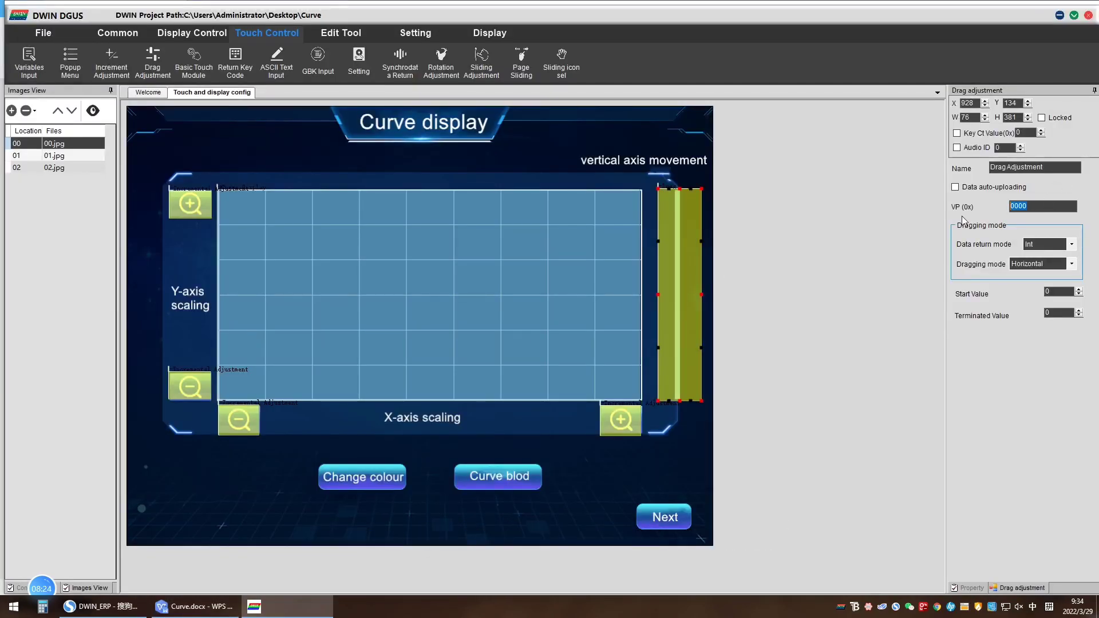
{"action": "type", "text": "8005"}
Set the vertical axis drag control's data return mode to Int and its dragging mode to Vertical.
{"action": "left_click", "coordinate": [1075, 244]}
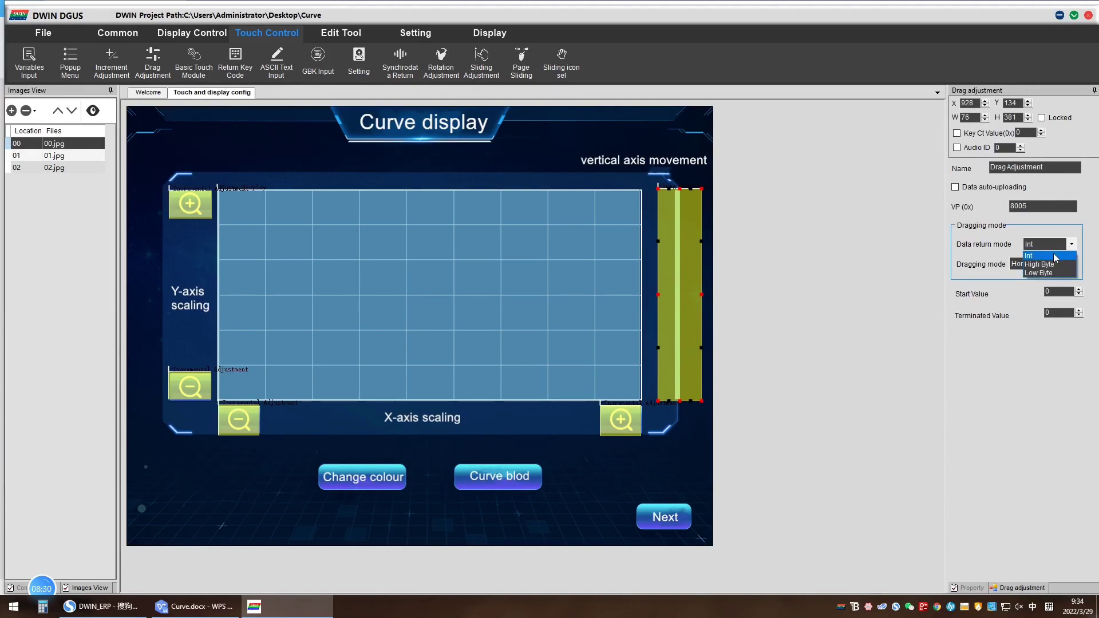
{"action": "left_click", "coordinate": [1056, 257]}
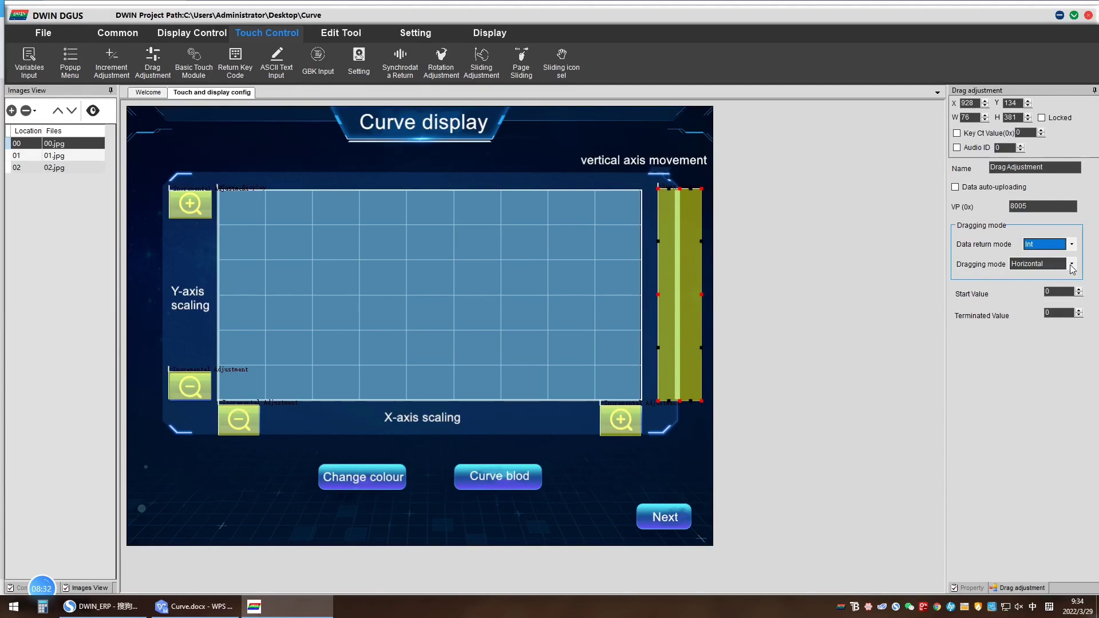
{"action": "left_click", "coordinate": [1072, 265]}
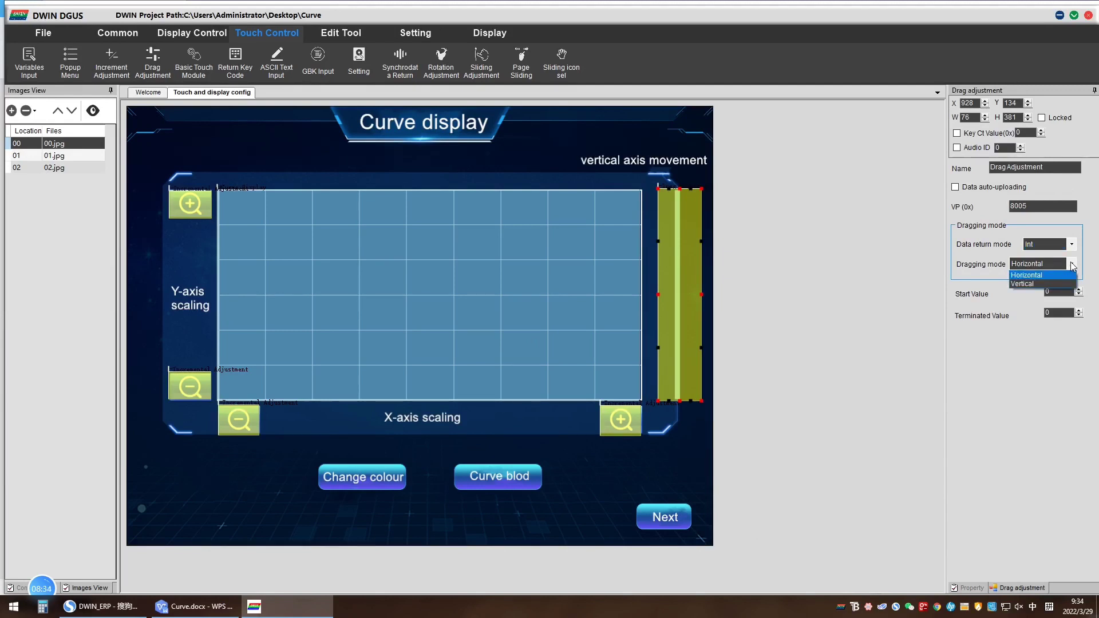
{"action": "left_click", "coordinate": [1046, 283]}
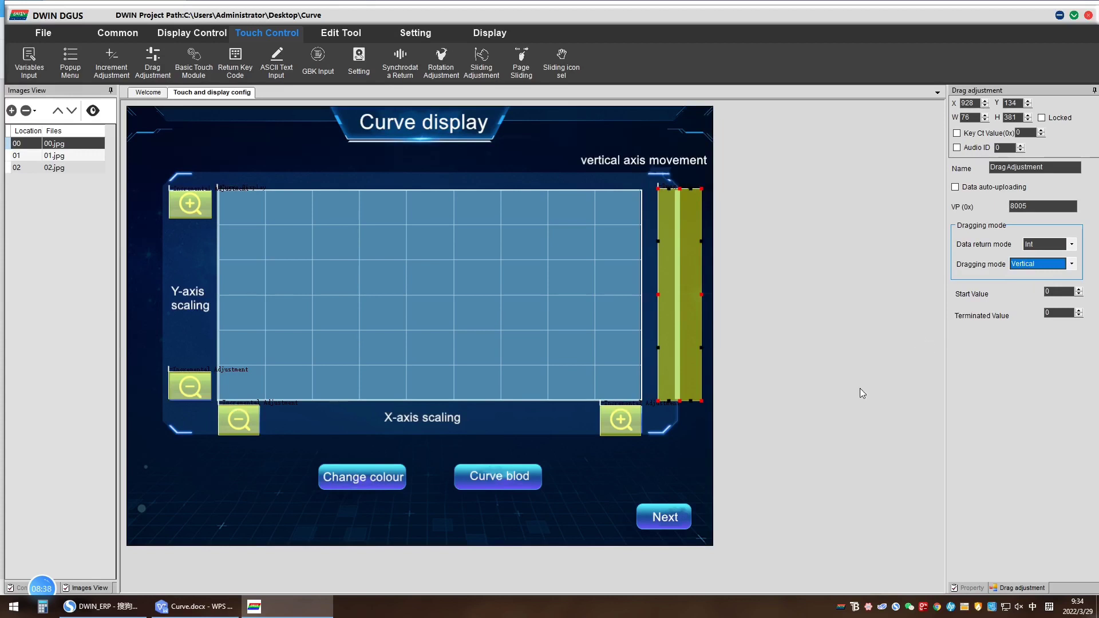
Check the Y_Central range in Curve.docx and the curve display's Y_Central, and set the drag control's terminated value to 662.
{"action": "left_click", "coordinate": [194, 606]}
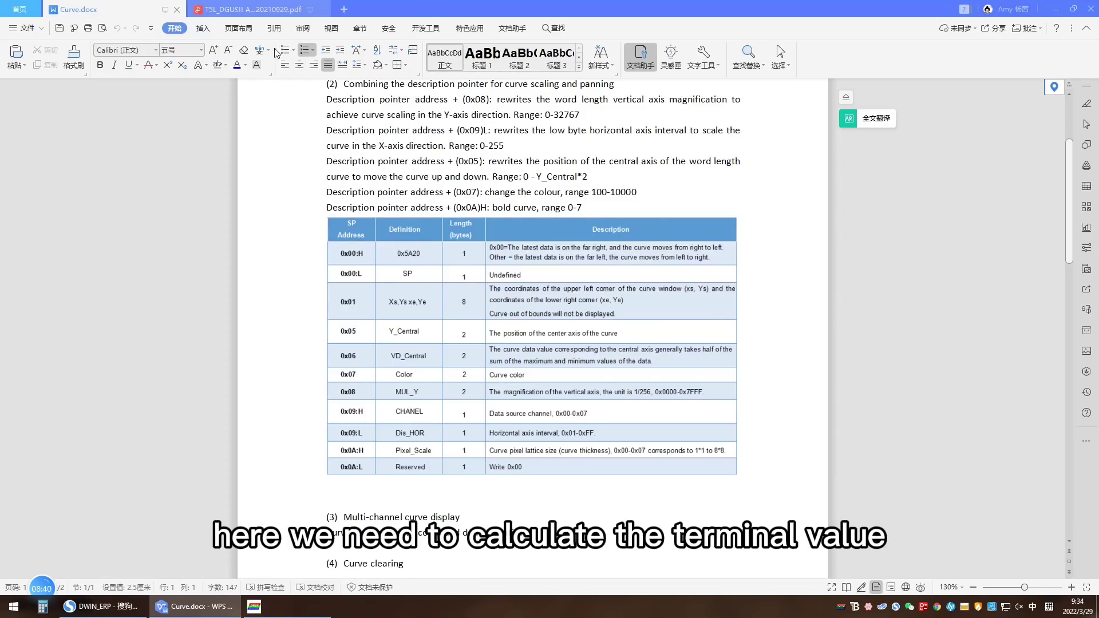
{"action": "scroll", "coordinate": [629, 132], "scroll_direction": "up", "scroll_amount": 3}
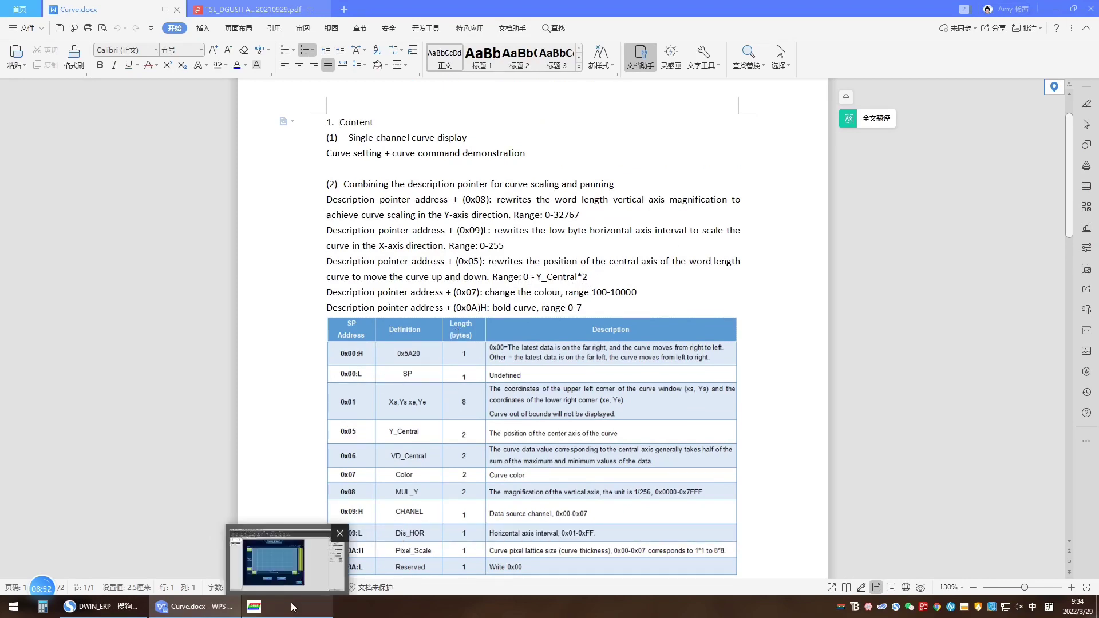
{"action": "left_click", "coordinate": [253, 606]}
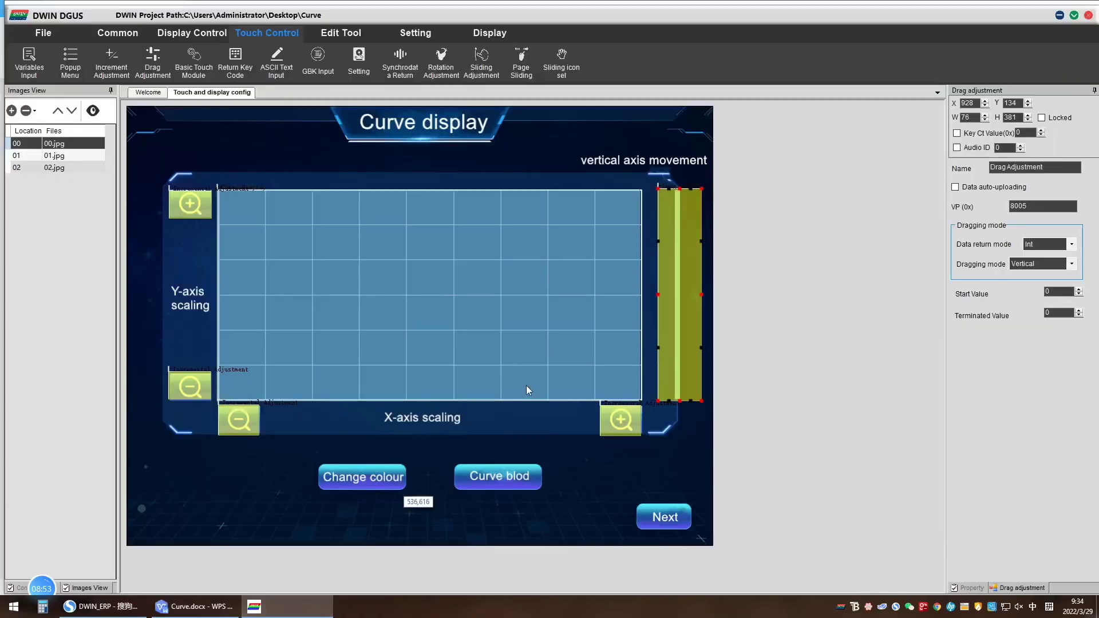
{"action": "left_click", "coordinate": [640, 295]}
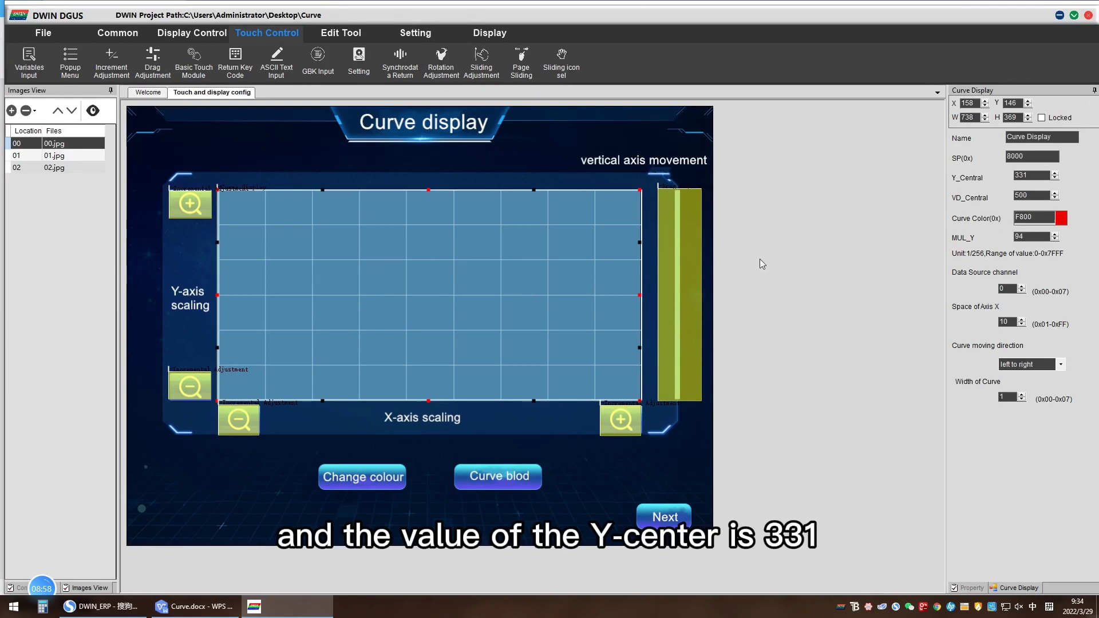
{"action": "left_click", "coordinate": [689, 316]}
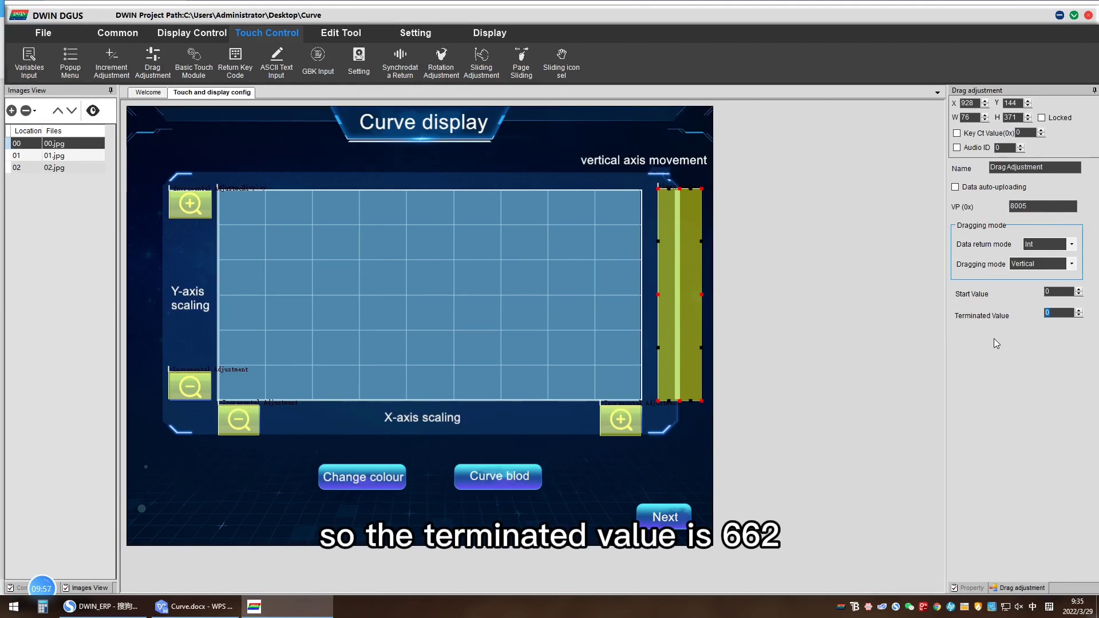
{"action": "type", "text": "662"}
Draw a Slider Display control about 73 by 376 pixels over the vertical axis movement bar.
{"action": "left_click", "coordinate": [172, 35]}
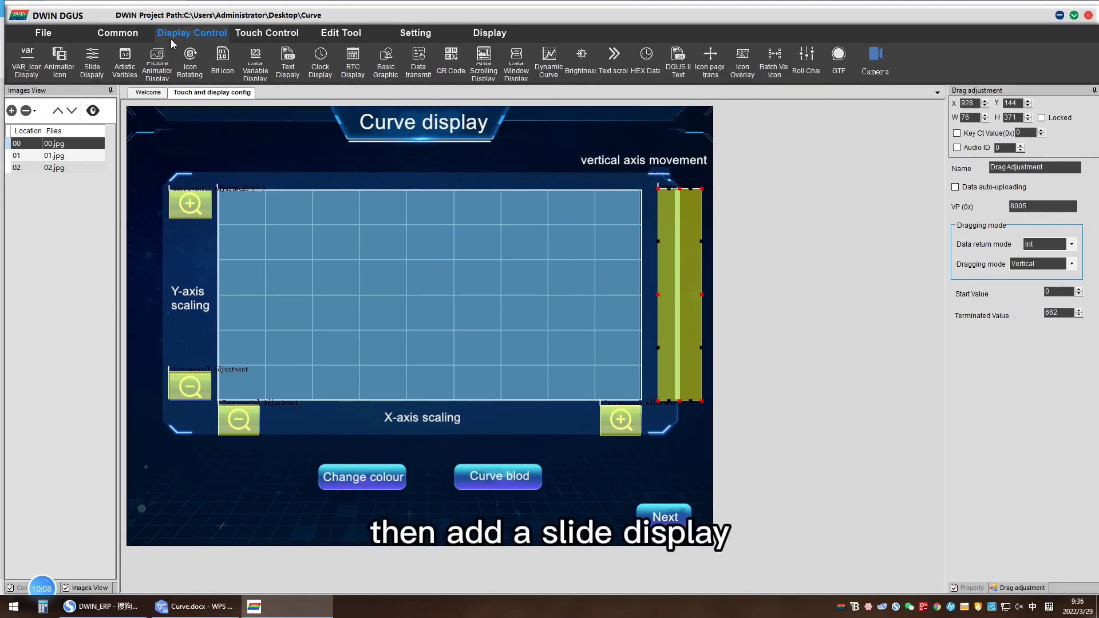
{"action": "left_click", "coordinate": [93, 73]}
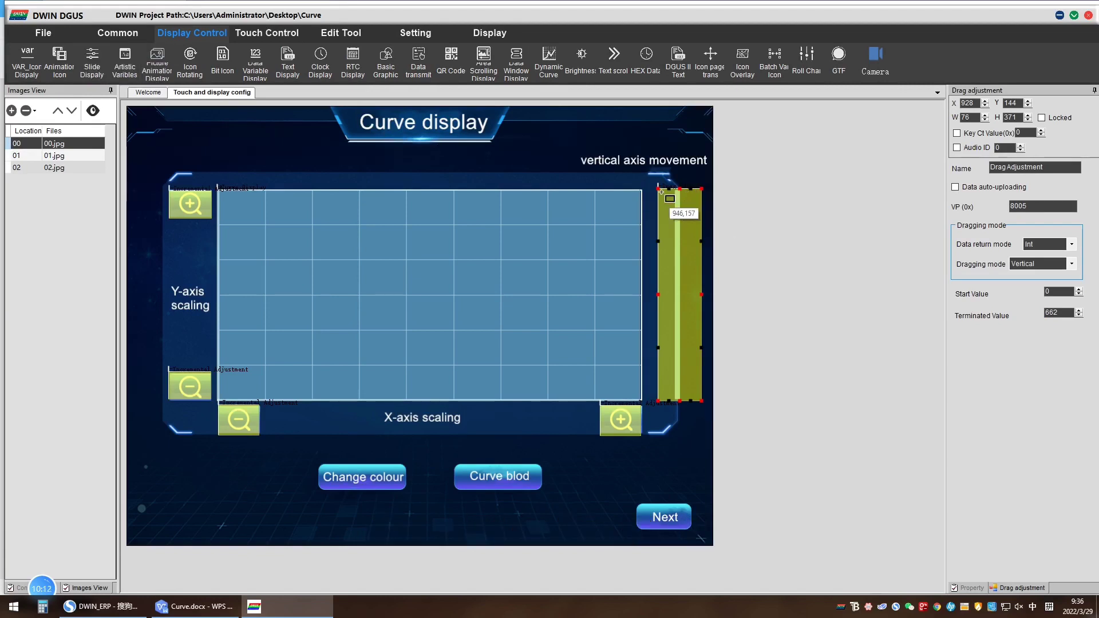
{"action": "mouse_move", "coordinate": [658, 186]}
{"action": "left_mouse_down"}
{"action": "mouse_move", "coordinate": [702, 309]}
{"action": "mouse_move", "coordinate": [700, 402]}
{"action": "left_mouse_up"}
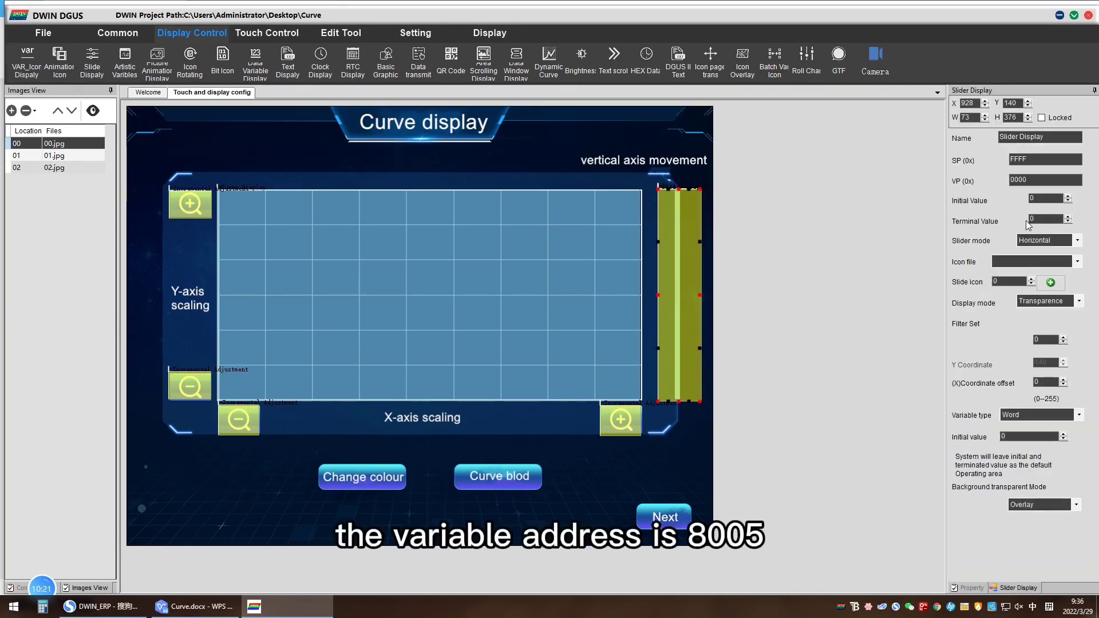
Set the slider display's VP to 8005, terminal value to 662 and slider mode to Vertical.
{"action": "double_click", "coordinate": [1030, 181]}
{"action": "type", "text": "8005"}
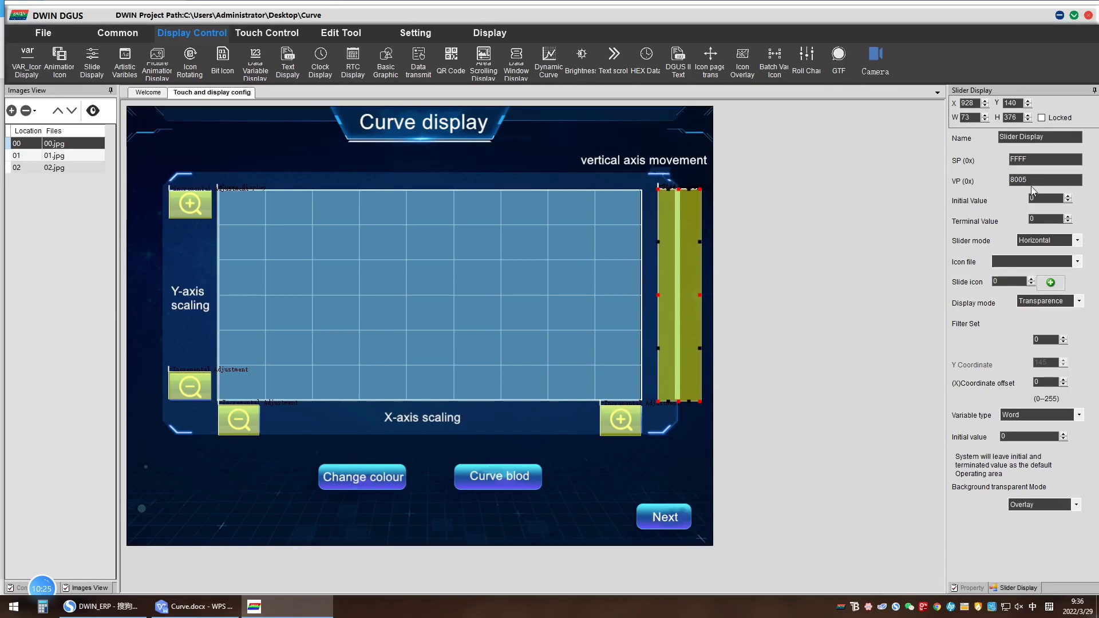
{"action": "double_click", "coordinate": [1039, 219]}
{"action": "type", "text": "662"}
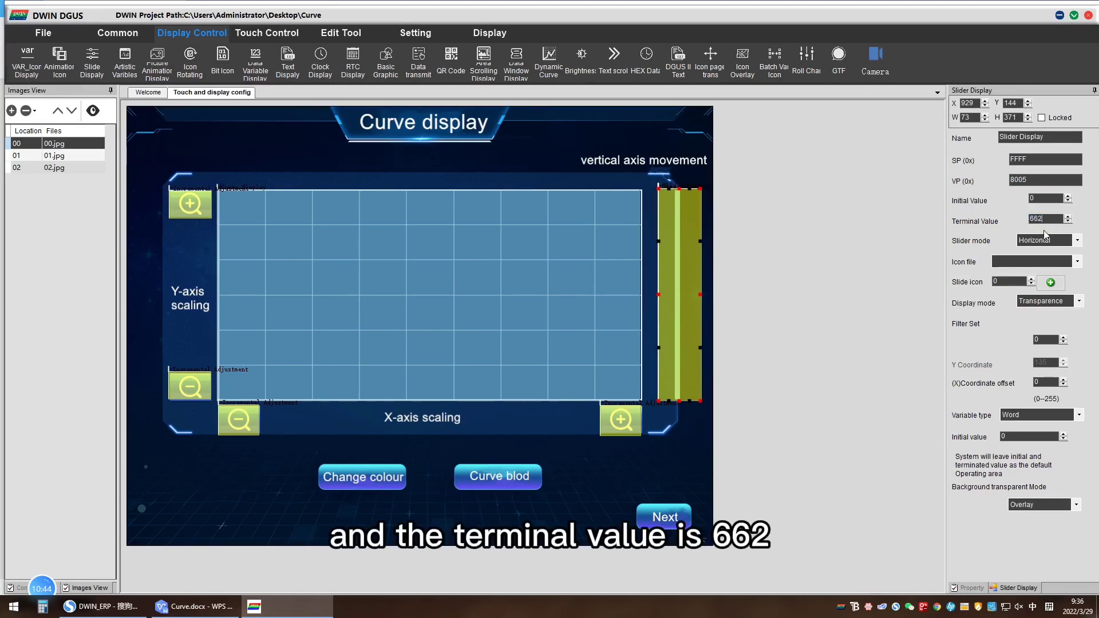
{"action": "left_click", "coordinate": [1078, 241]}
{"action": "left_click", "coordinate": [1075, 260]}
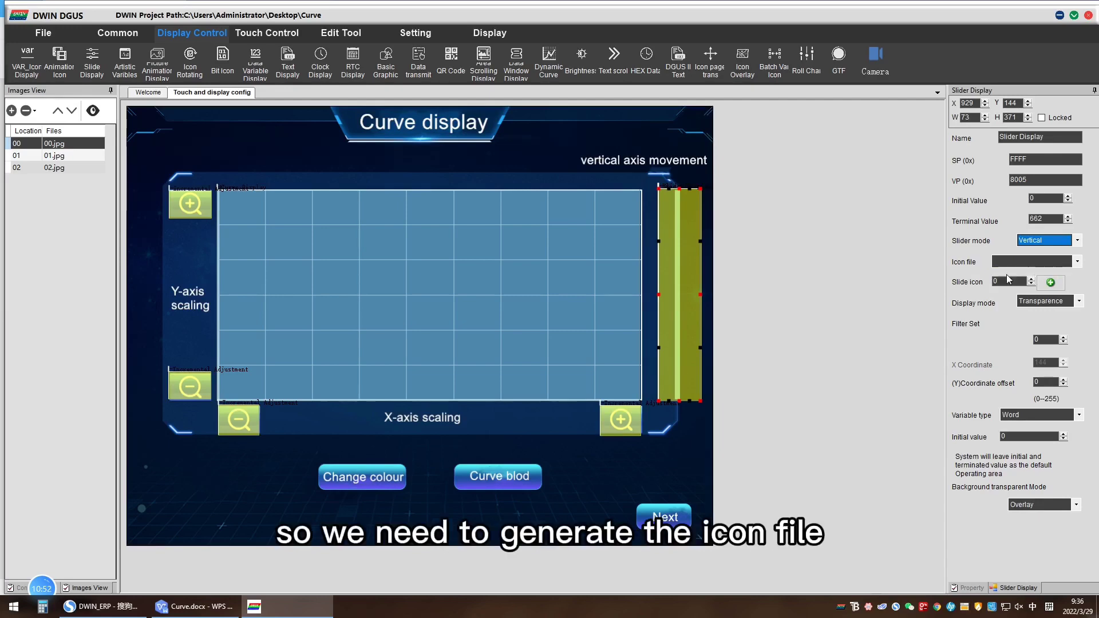
Open the DWIN ICL Generator and load the 000.bmp icon picture from the Desktop.
{"action": "left_click", "coordinate": [147, 92]}
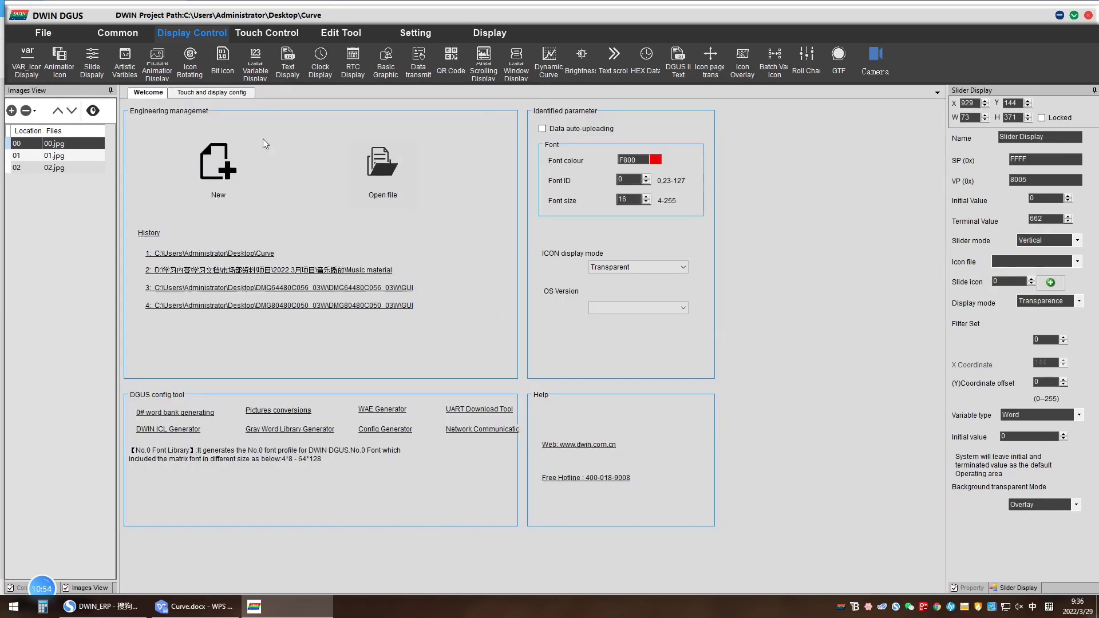
{"action": "left_click", "coordinate": [178, 428]}
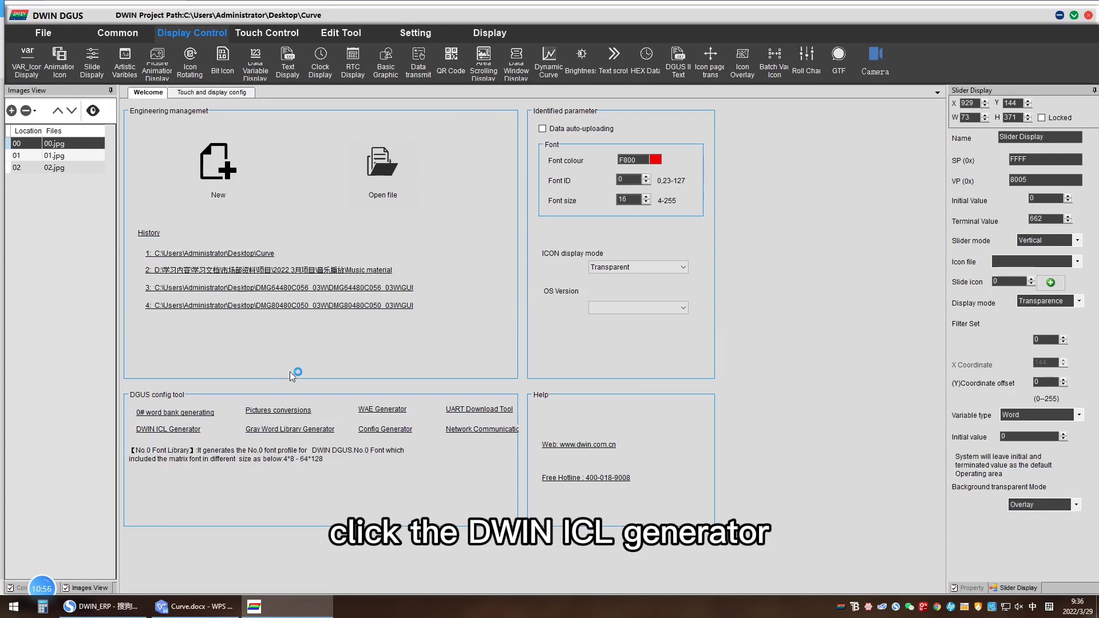
{"action": "left_click", "coordinate": [415, 344]}
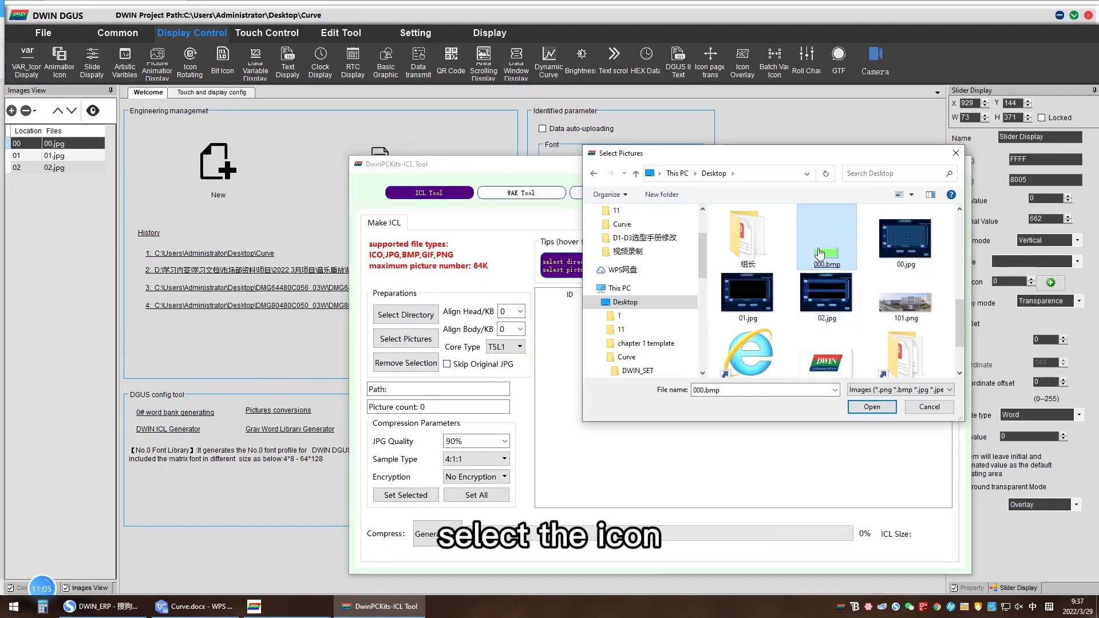
{"action": "double_click", "coordinate": [816, 252]}
Generate the ICL file, save it as 48 in the project's DWIN_SET folder and close the ICL tool.
{"action": "left_click", "coordinate": [437, 533]}
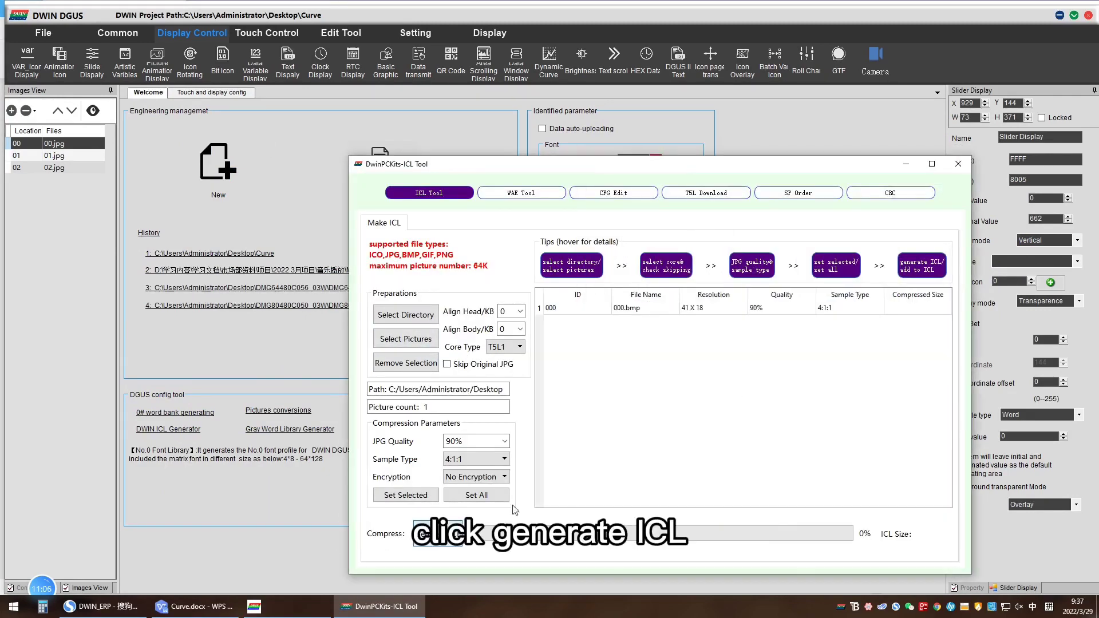
{"action": "double_click", "coordinate": [664, 366]}
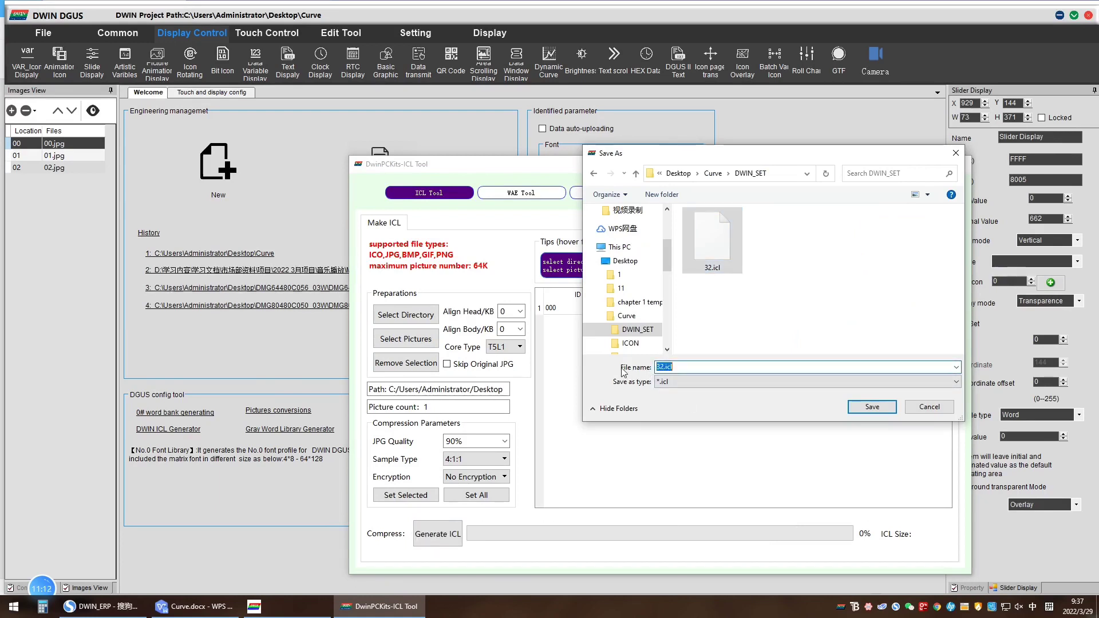
{"action": "type", "text": "48"}
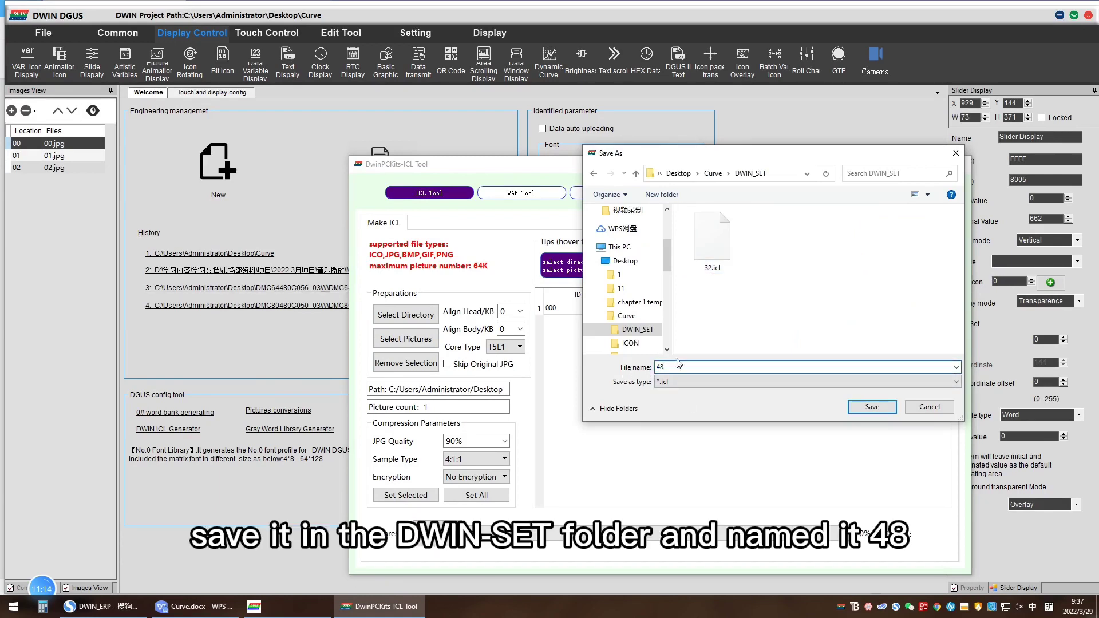
{"action": "left_click", "coordinate": [882, 408]}
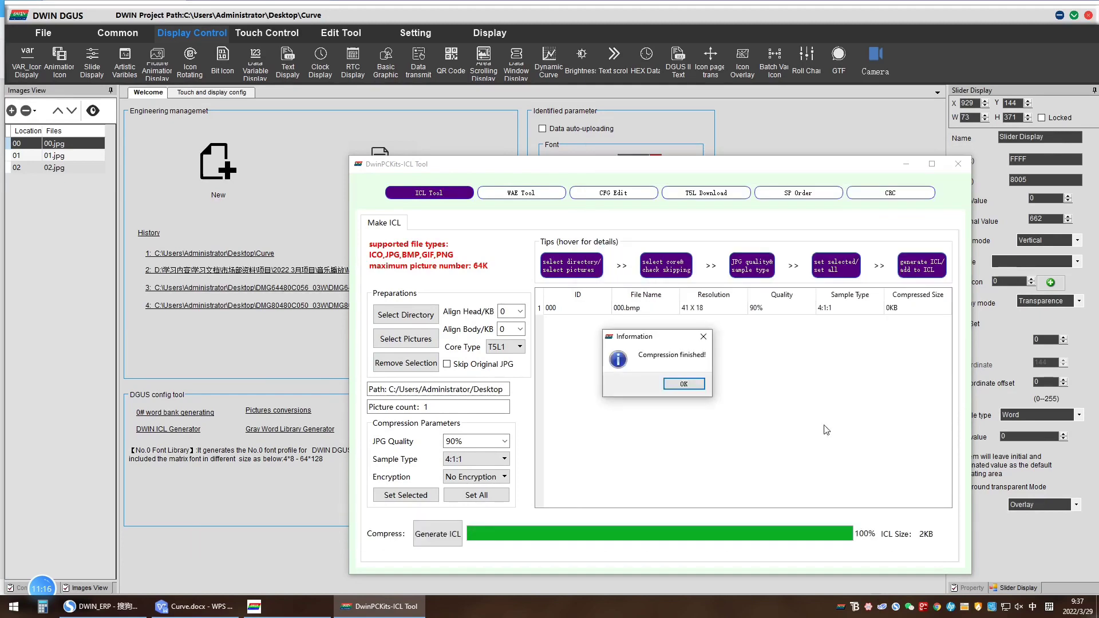
{"action": "left_click", "coordinate": [686, 384]}
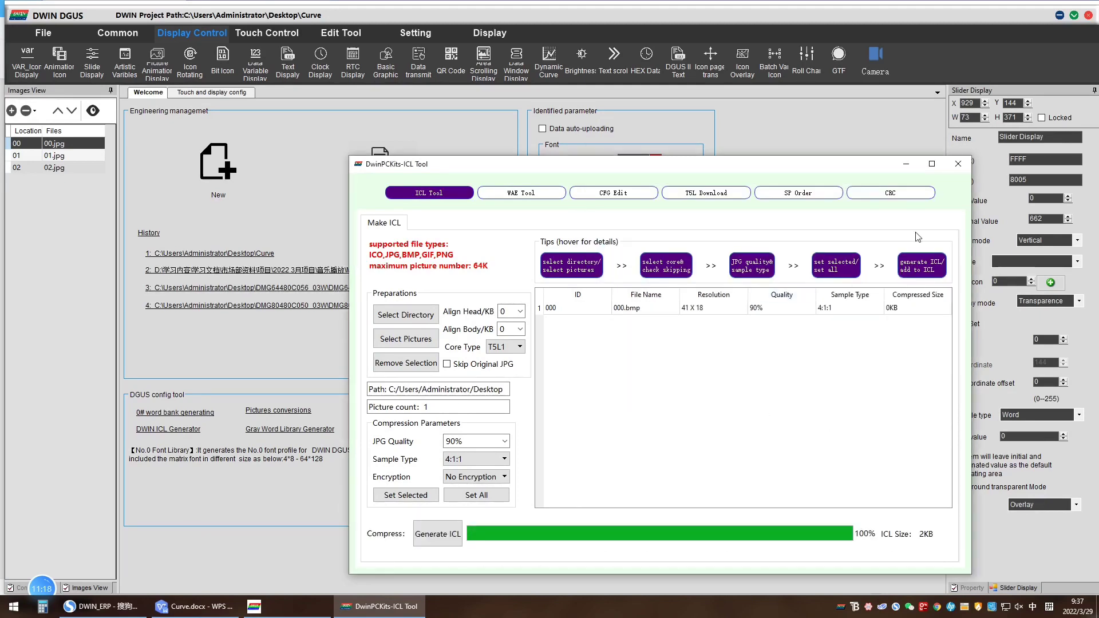
{"action": "left_click", "coordinate": [957, 164]}
Assign 48.icl as the icon file of the vertical axis slider display and set its display mode to Background display.
{"action": "left_click", "coordinate": [238, 94]}
{"action": "left_click", "coordinate": [676, 361]}
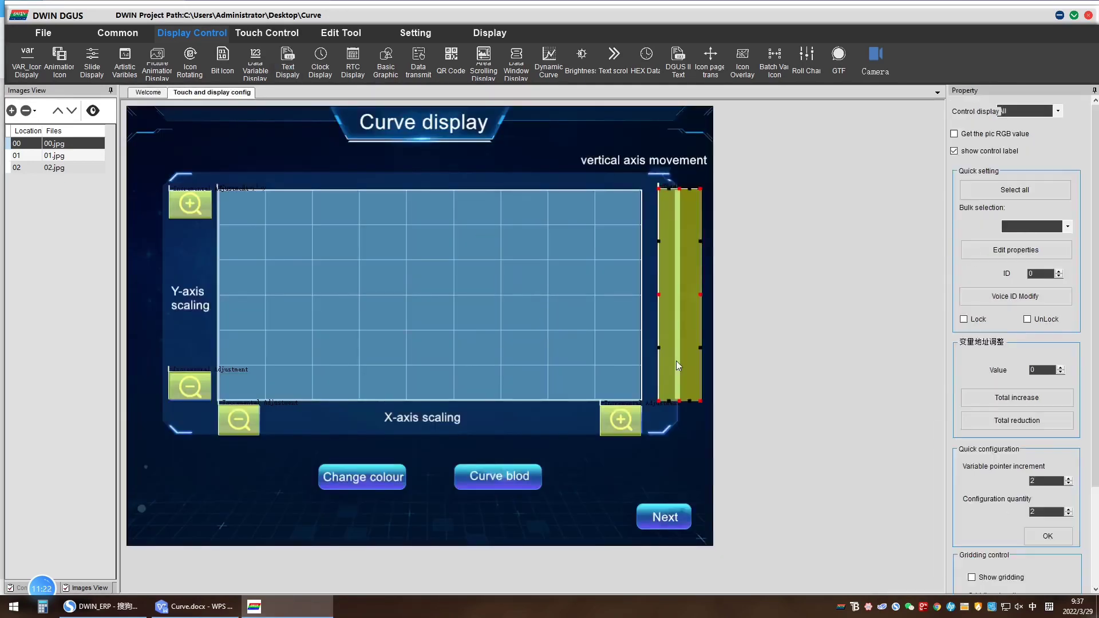
{"action": "left_click", "coordinate": [1076, 263]}
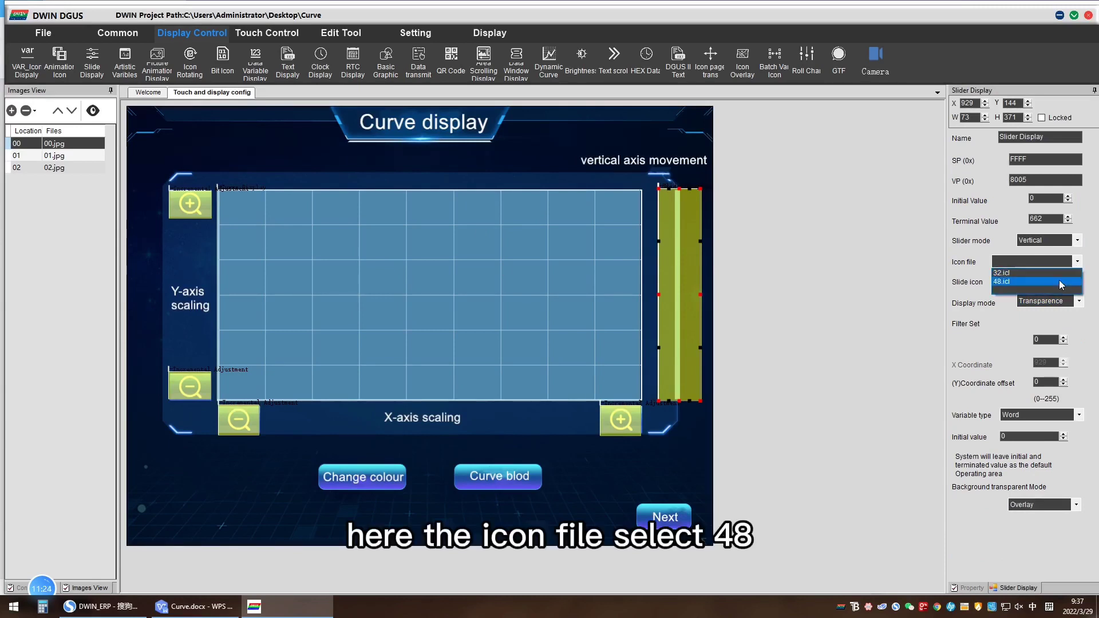
{"action": "left_click", "coordinate": [1063, 290]}
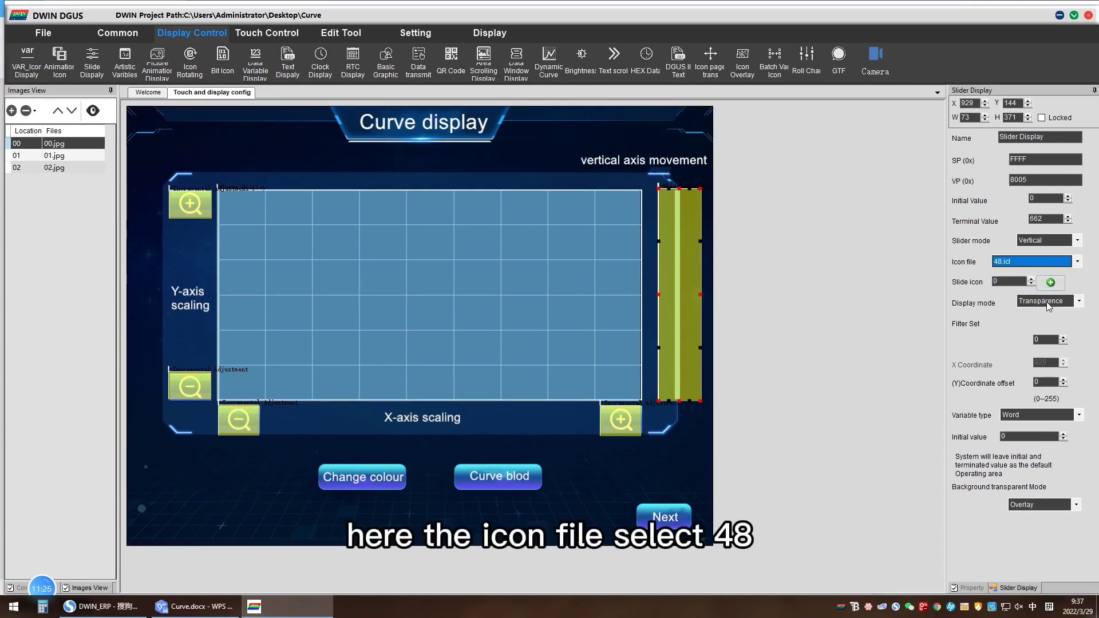
{"action": "left_click", "coordinate": [1049, 304]}
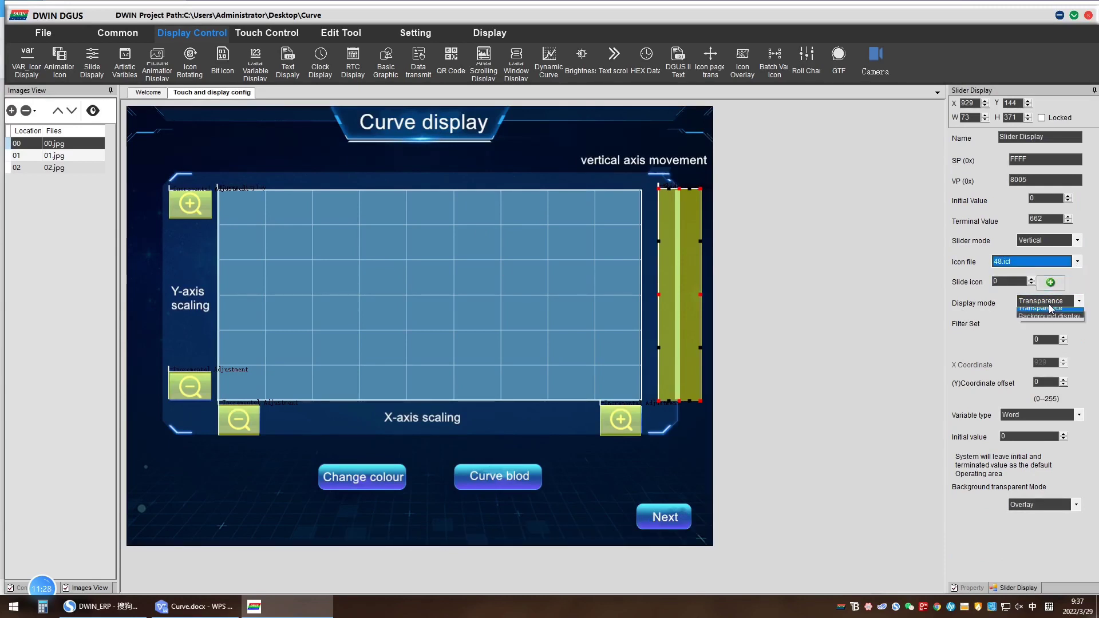
{"action": "left_click", "coordinate": [1049, 316]}
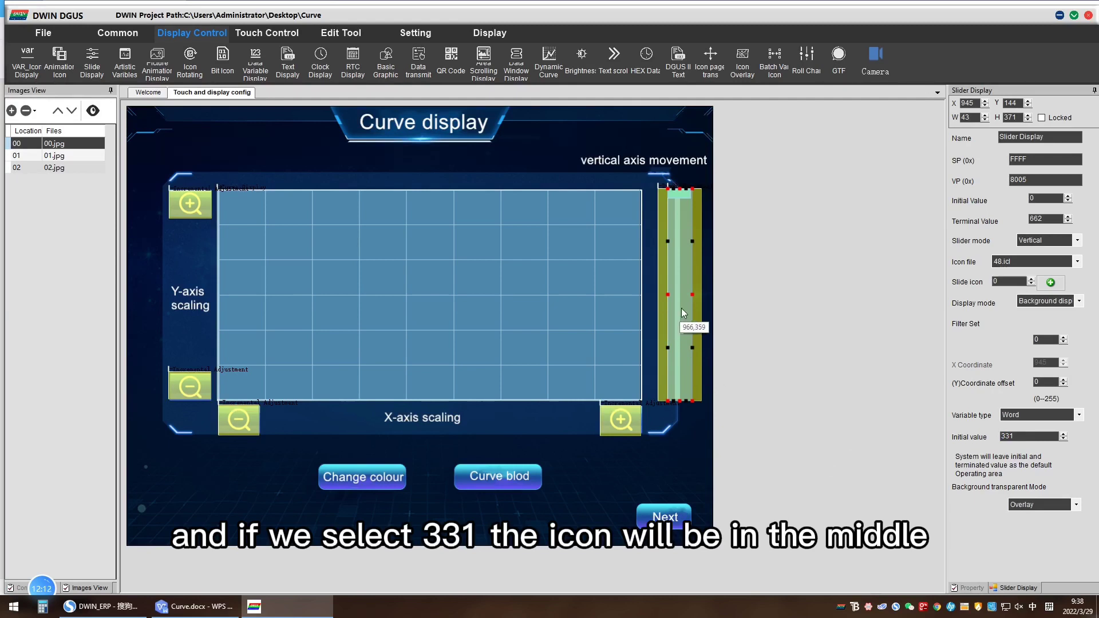
Deselect the slider display and review the colour and curve thickness entries in Curve.docx's SP address table.
{"action": "left_click", "coordinate": [594, 499]}
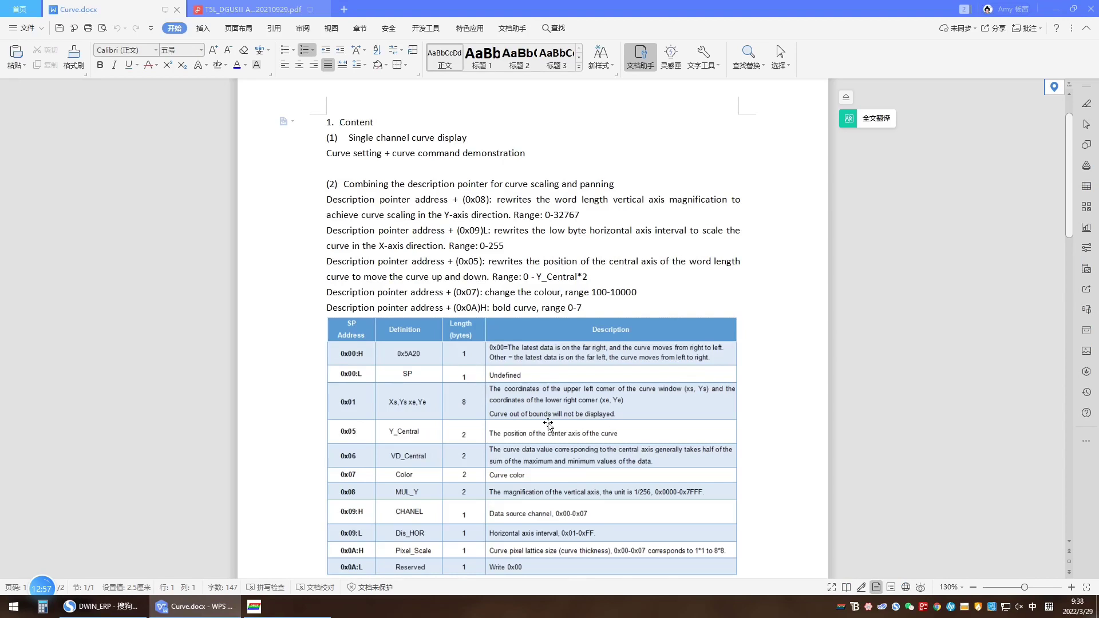
{"action": "scroll", "coordinate": [547, 432], "scroll_direction": "down", "scroll_amount": 5}
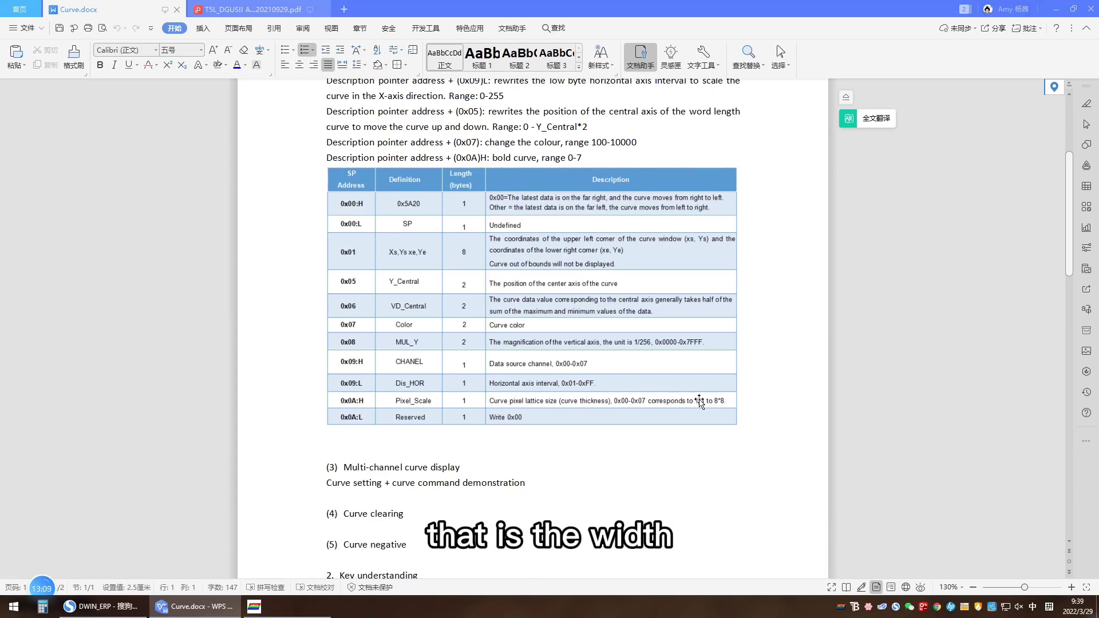
{"action": "mouse_move", "coordinate": [254, 608]}
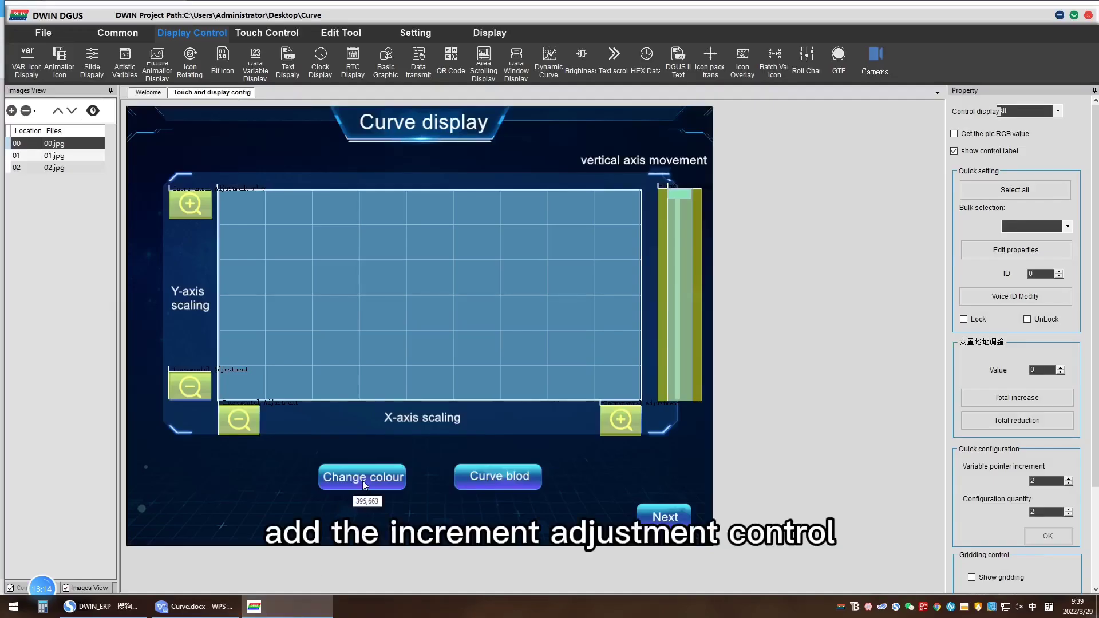
Add an Increment Adjustment control over the Curve blod button with VP 800A and High Byte data type.
{"action": "left_click", "coordinate": [253, 32]}
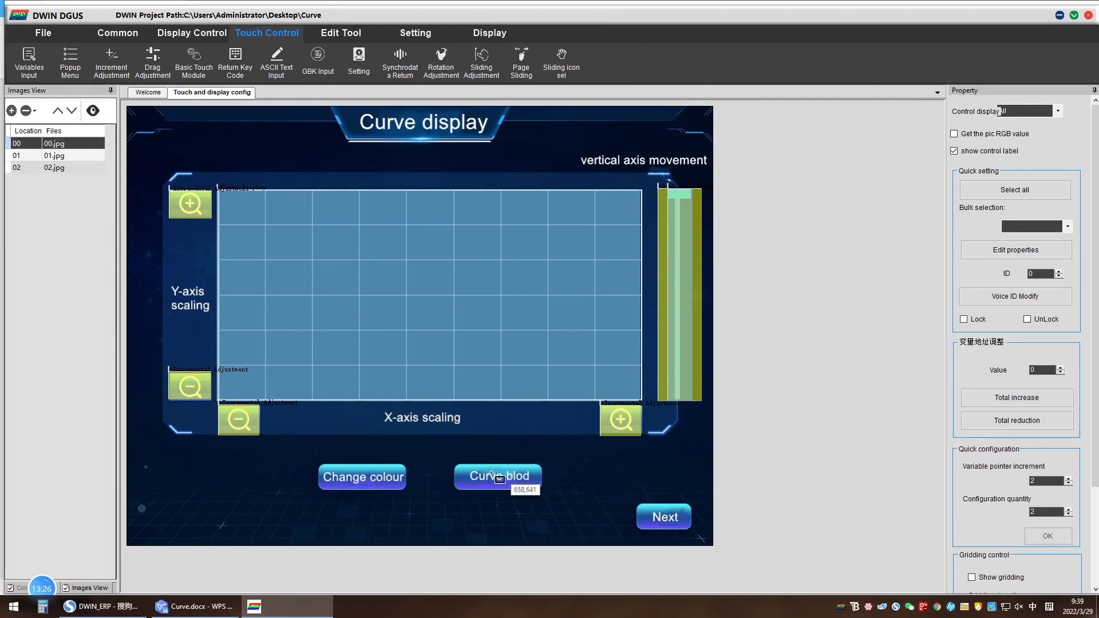
{"action": "left_click_drag", "start_coordinate": [455, 463], "coordinate": [542, 491]}
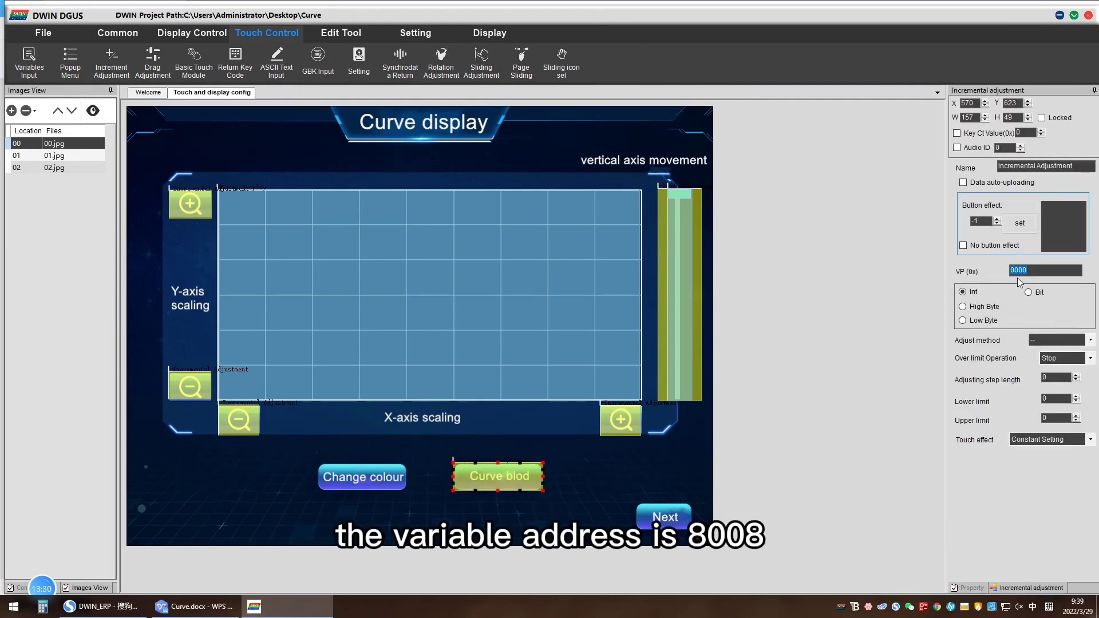
{"action": "type", "text": "800A"}
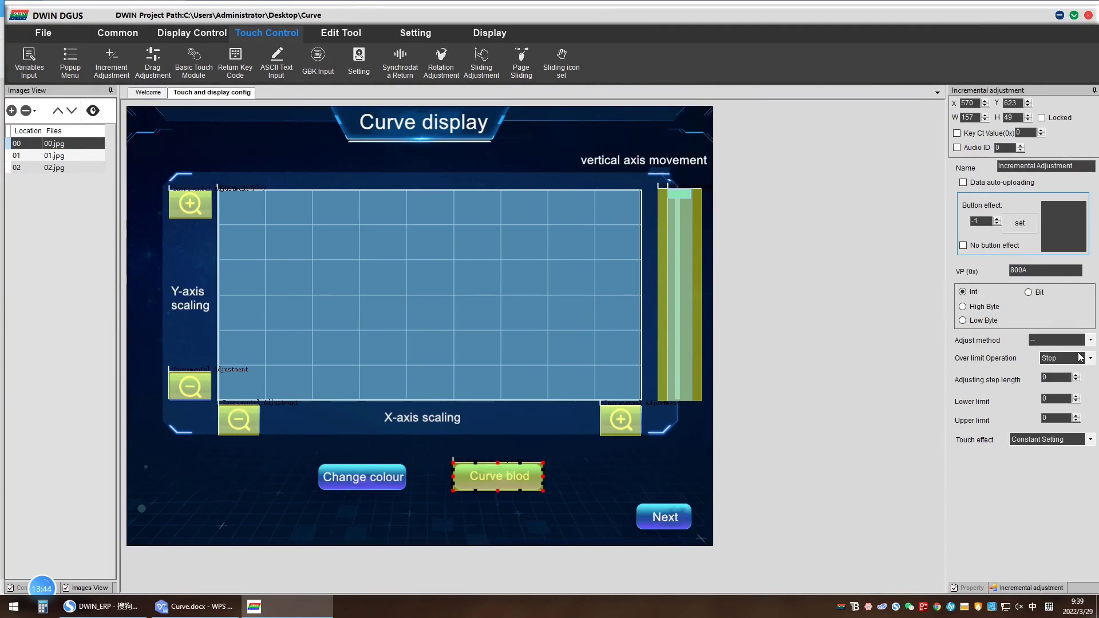
{"action": "left_click", "coordinate": [985, 312]}
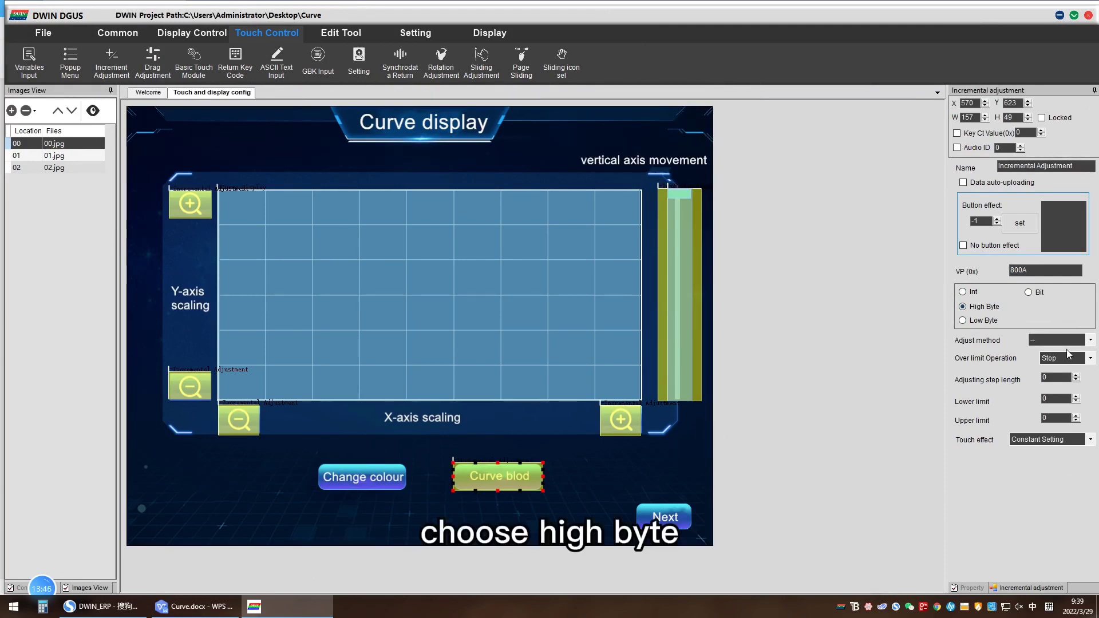
Set the Curve blod control's adjust method to ++, over limit operation to Stop, step length to 1 and limits to 0 and 7.
{"action": "left_click", "coordinate": [1054, 341]}
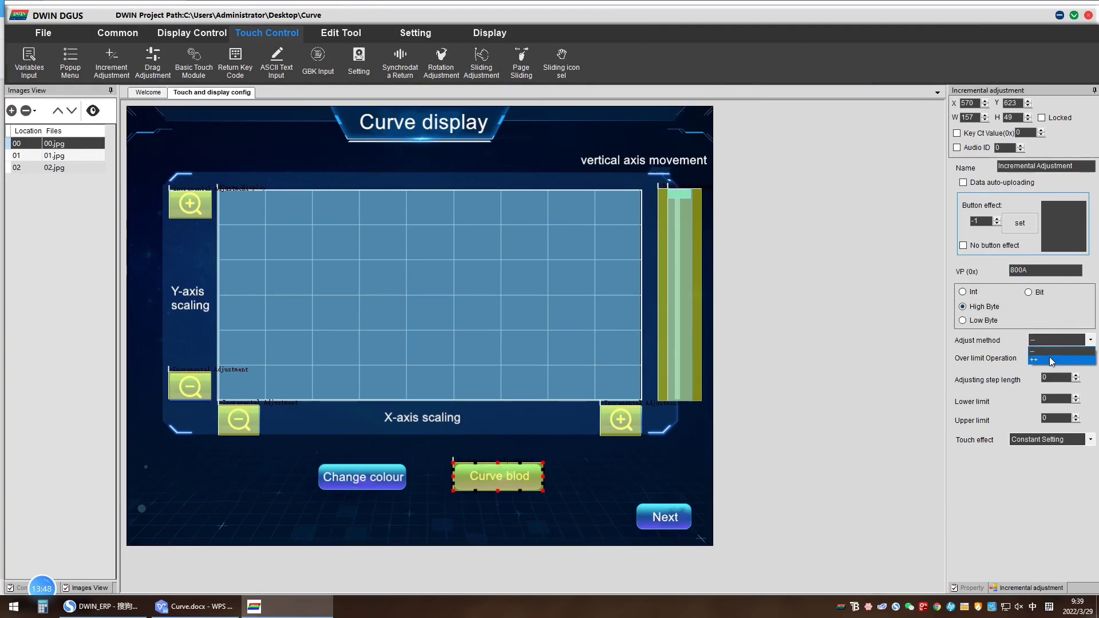
{"action": "left_click", "coordinate": [1050, 360]}
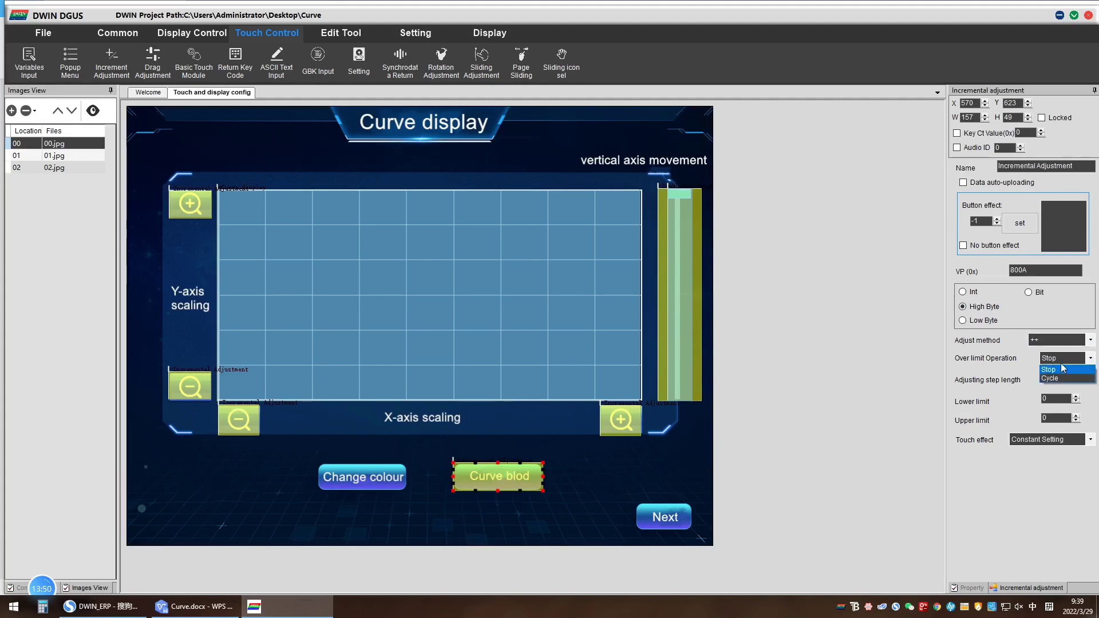
{"action": "left_click", "coordinate": [1060, 368]}
{"action": "left_click", "coordinate": [1054, 376]}
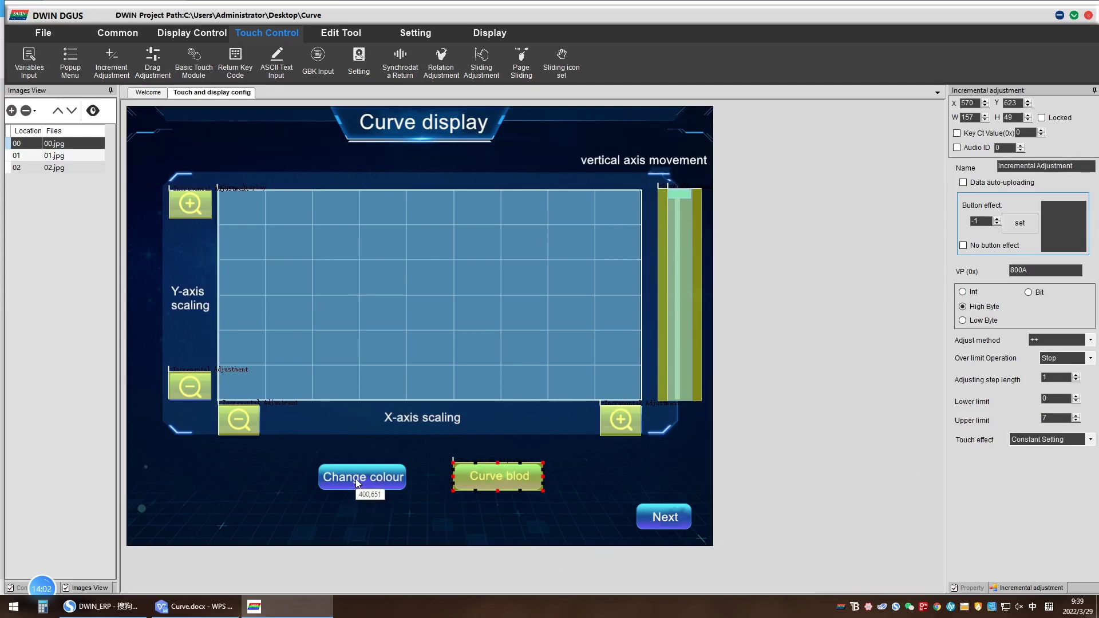
Check the colour address in Curve.docx's SP table and add an Increment Adjustment over the Change colour button with VP 8007.
{"action": "left_click", "coordinate": [221, 608]}
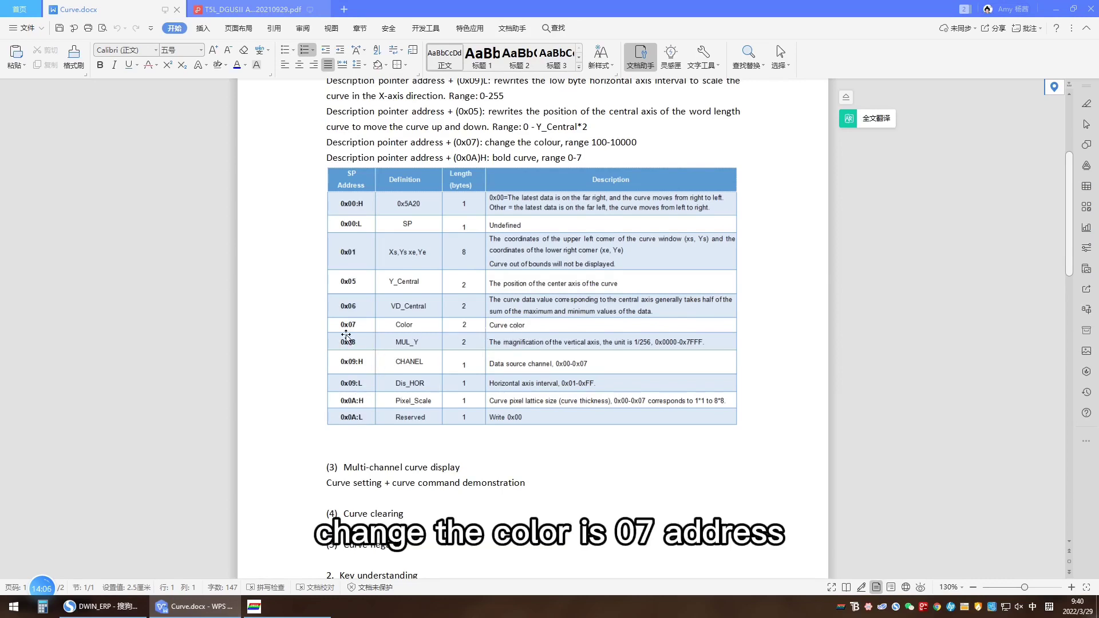
{"action": "left_click", "coordinate": [311, 603]}
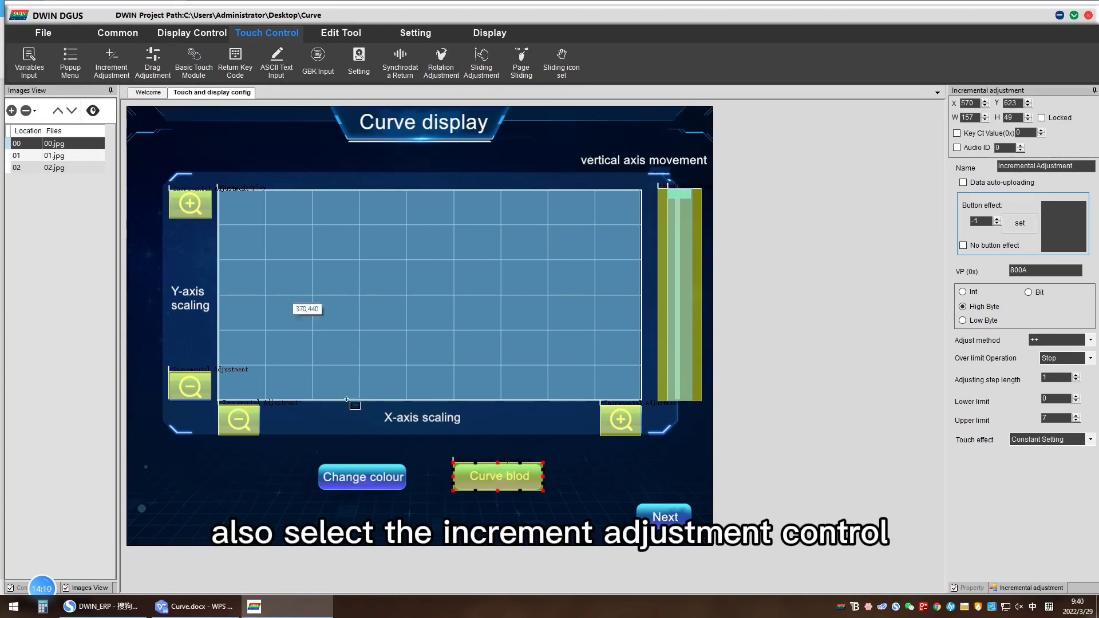
{"action": "left_click_drag", "start_coordinate": [316, 461], "coordinate": [407, 494]}
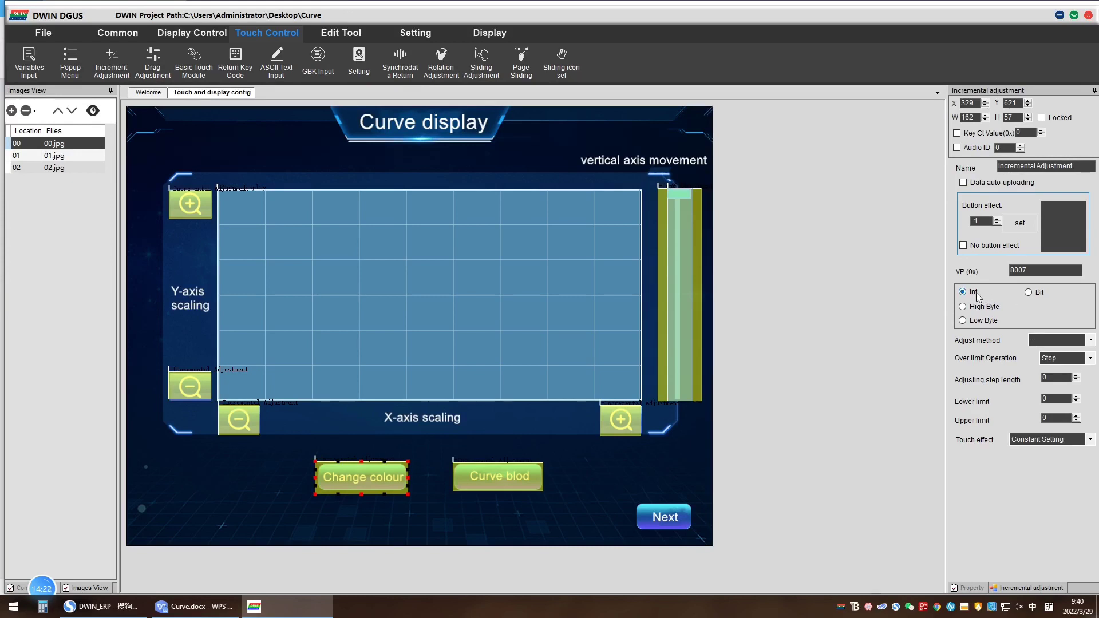
Set the Change colour control's adjust method to ++ and its over limit operation to Cycle.
{"action": "left_click", "coordinate": [1050, 358]}
{"action": "left_click", "coordinate": [1058, 364]}
{"action": "left_click", "coordinate": [1050, 373]}
Try white (FFFF) and black (0000) as the Curve Display's curve colour and restore red.
{"action": "left_click", "coordinate": [405, 356]}
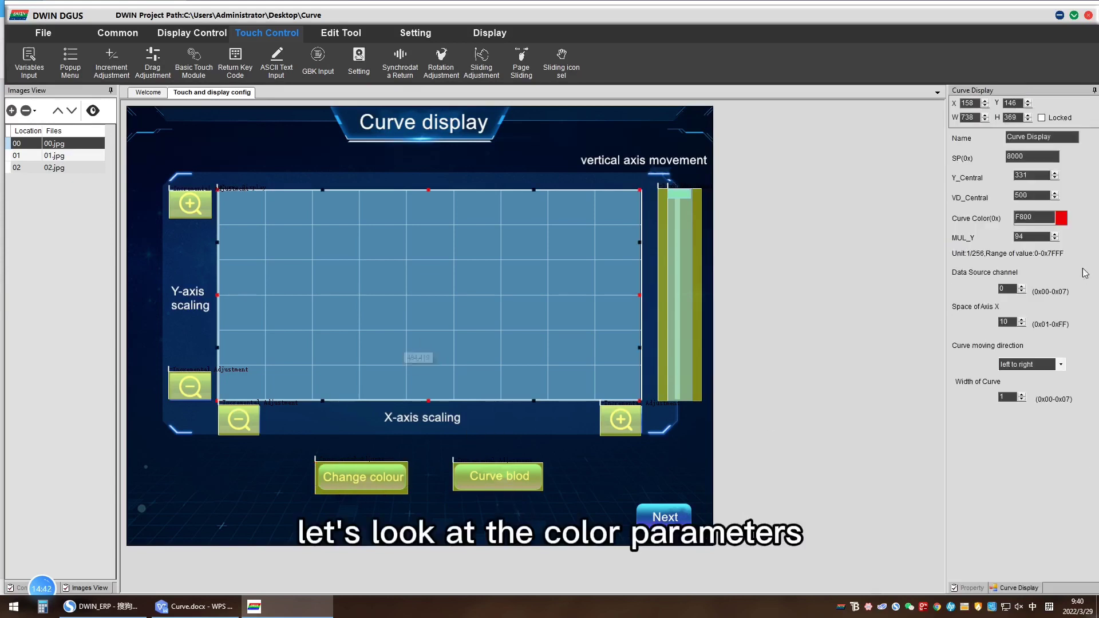
{"action": "left_click", "coordinate": [1064, 221]}
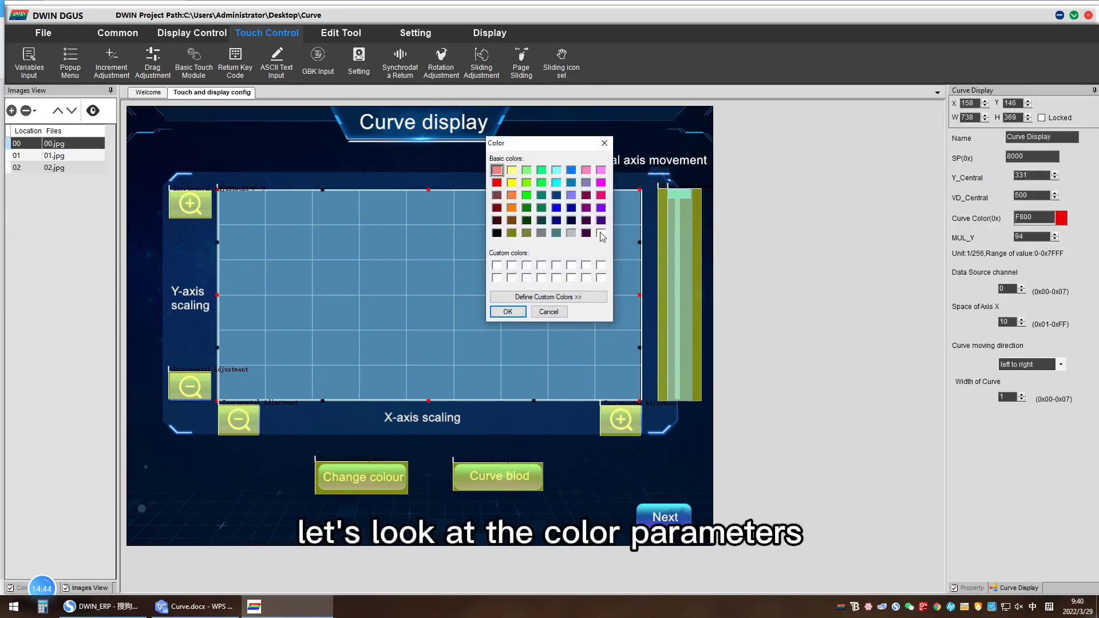
{"action": "left_click", "coordinate": [507, 312]}
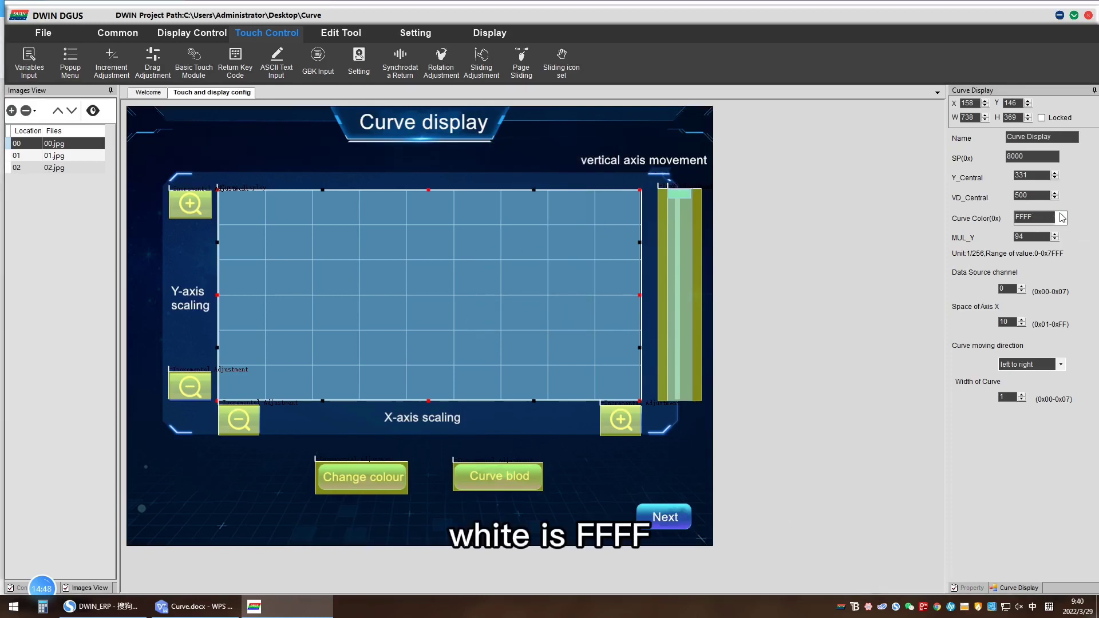
{"action": "left_click", "coordinate": [1059, 218]}
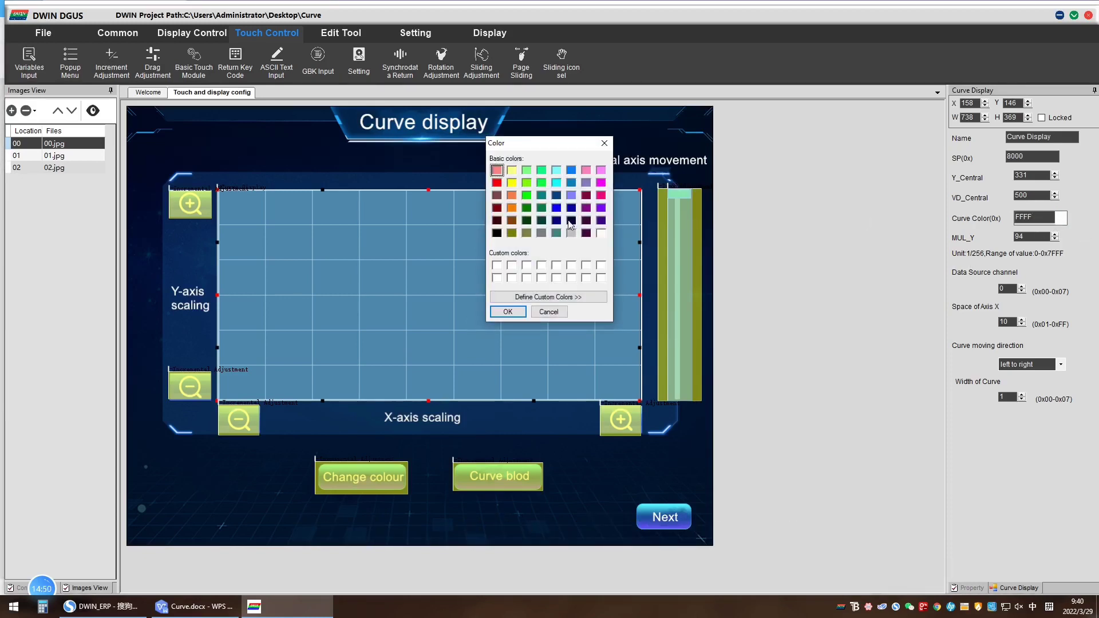
{"action": "left_click", "coordinate": [514, 317]}
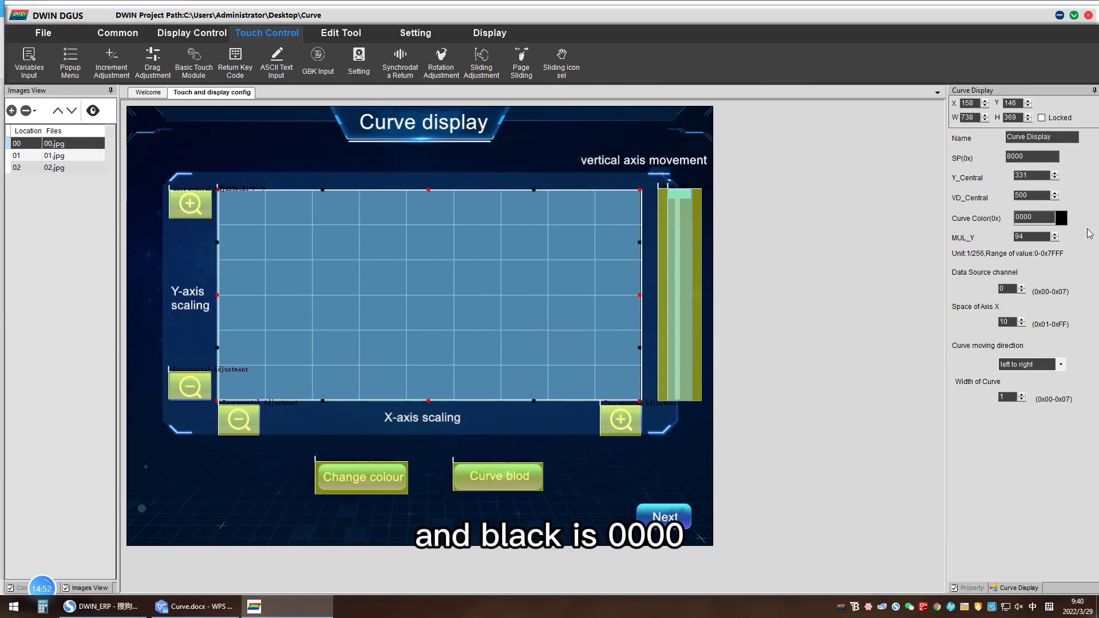
{"action": "left_click", "coordinate": [1060, 220]}
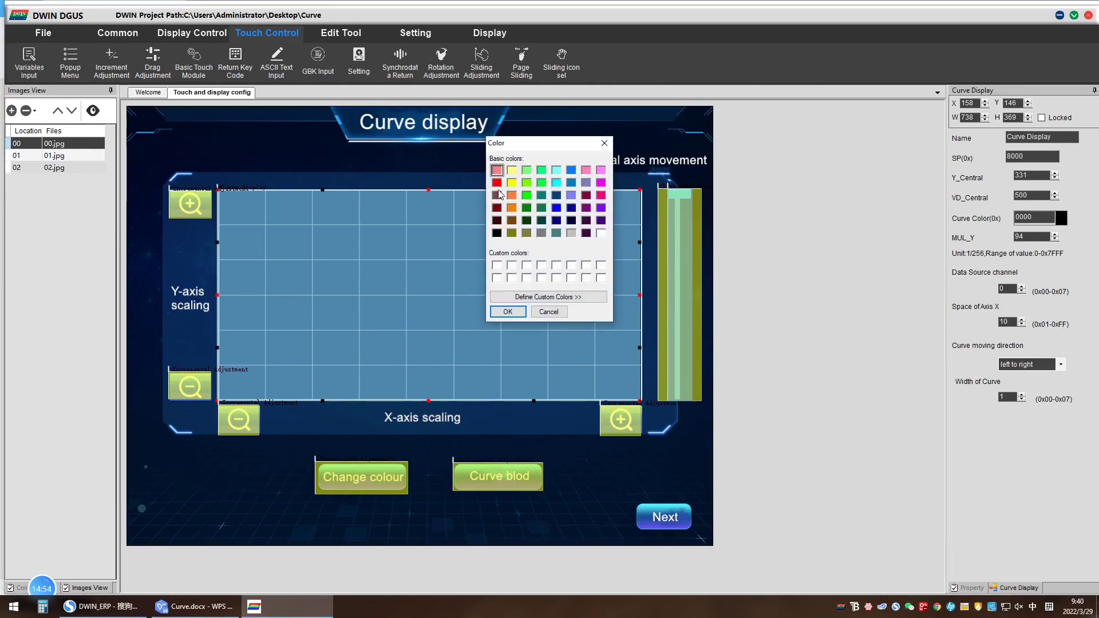
{"action": "left_click", "coordinate": [508, 311]}
Set the Change colour control's step length to 1000, lower limit to 100, upper limit to 10000 and touch effect to Disposable Setting.
{"action": "left_click", "coordinate": [389, 475]}
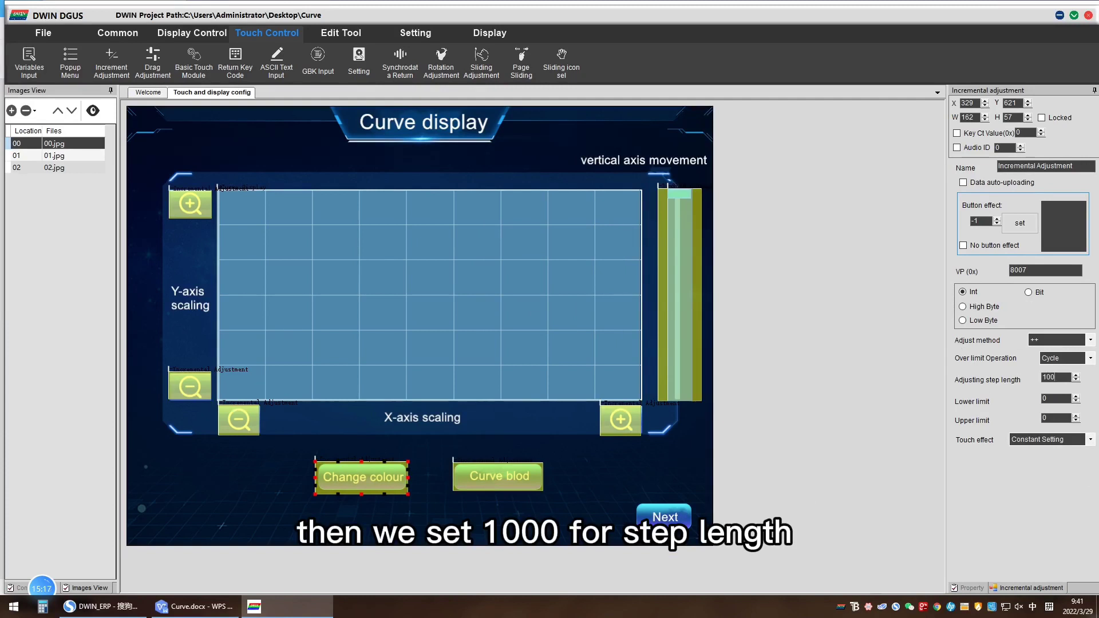
{"action": "left_click", "coordinate": [1057, 377]}
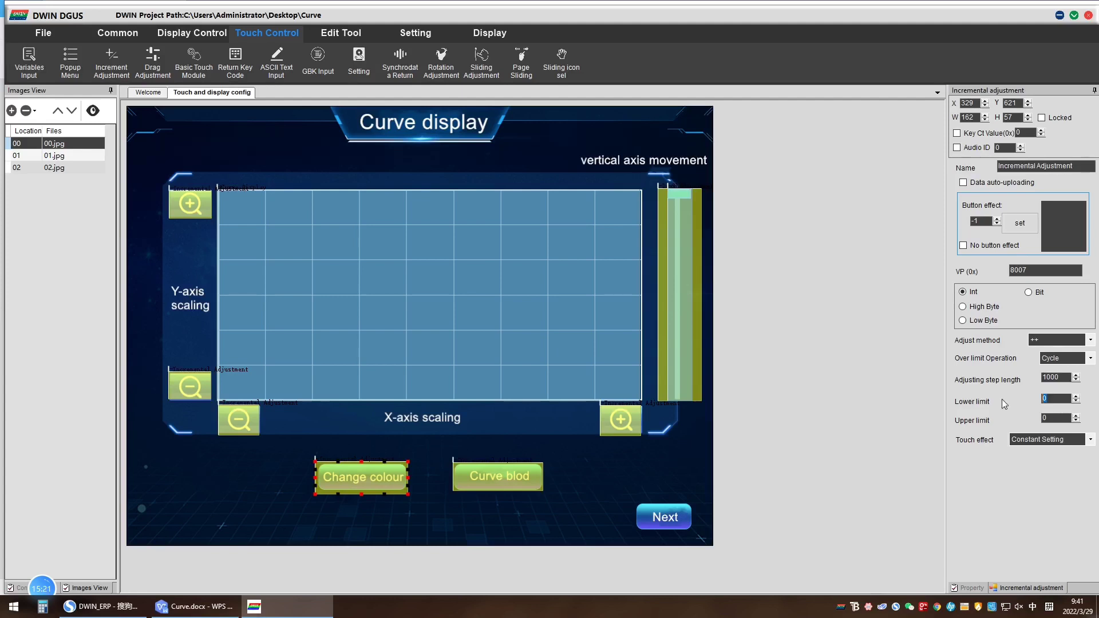
{"action": "type", "text": "100"}
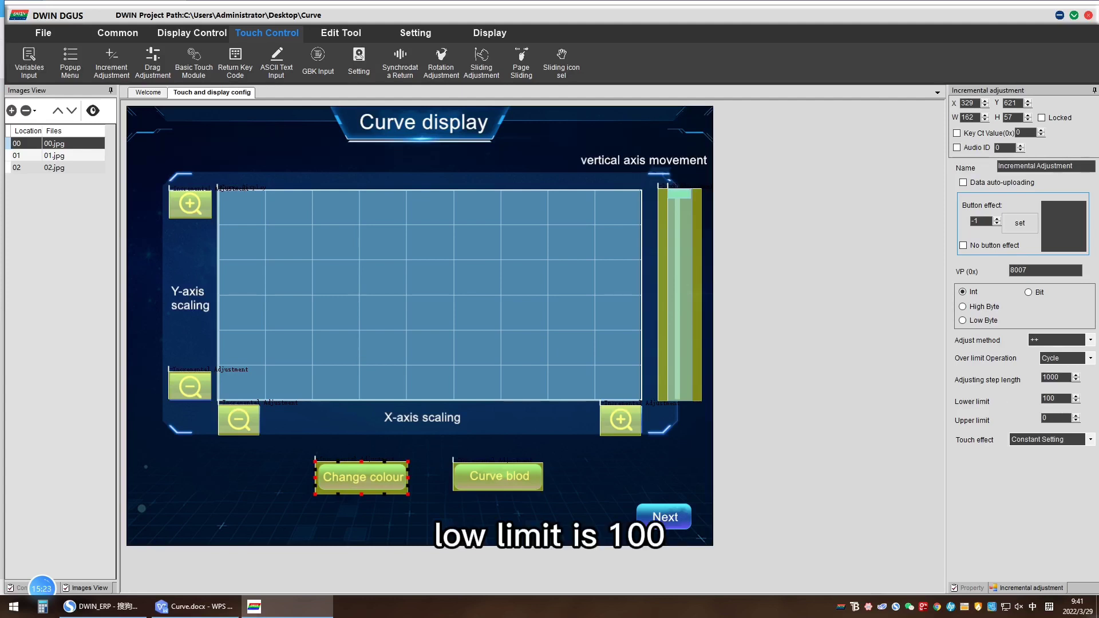
{"action": "left_click", "coordinate": [1040, 418]}
{"action": "type", "text": "1"}
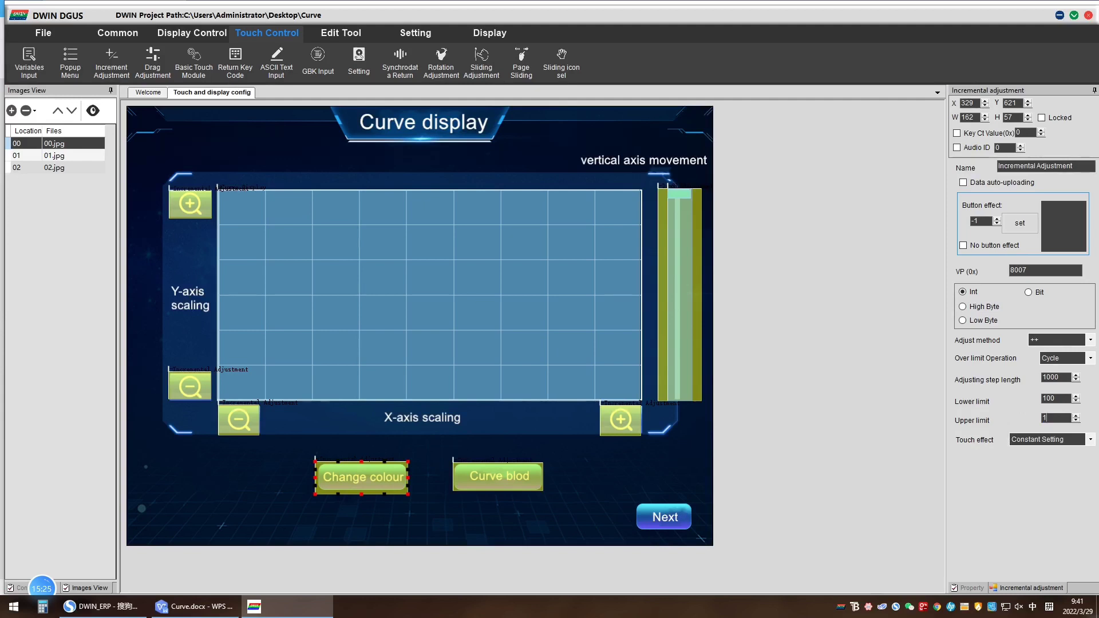
{"action": "type", "text": "0000"}
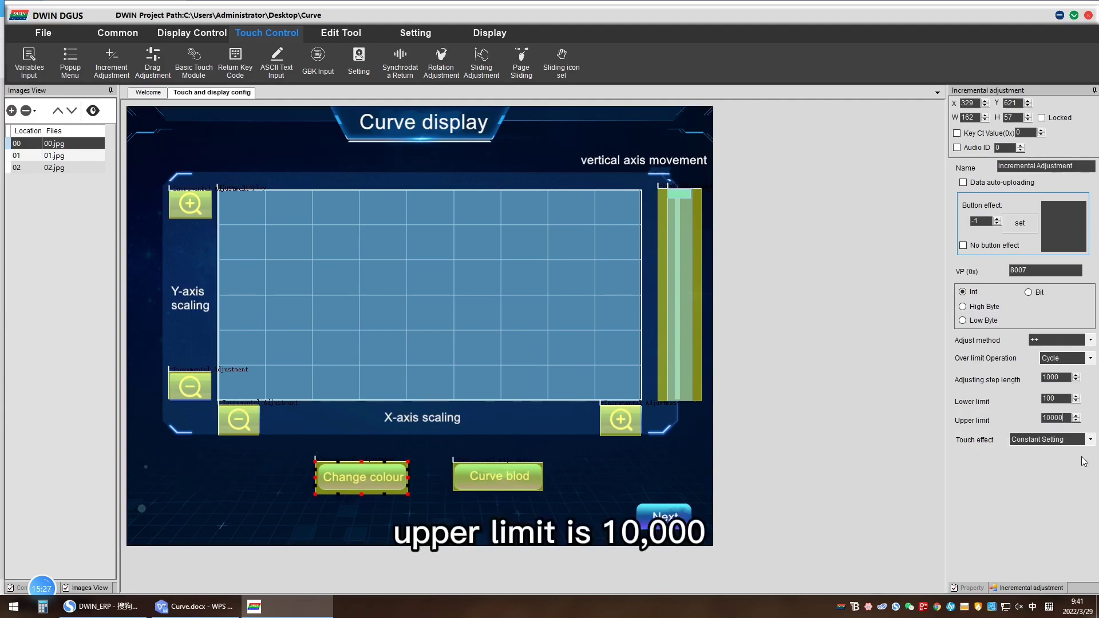
{"action": "left_click", "coordinate": [1064, 443]}
{"action": "left_click", "coordinate": [1055, 462]}
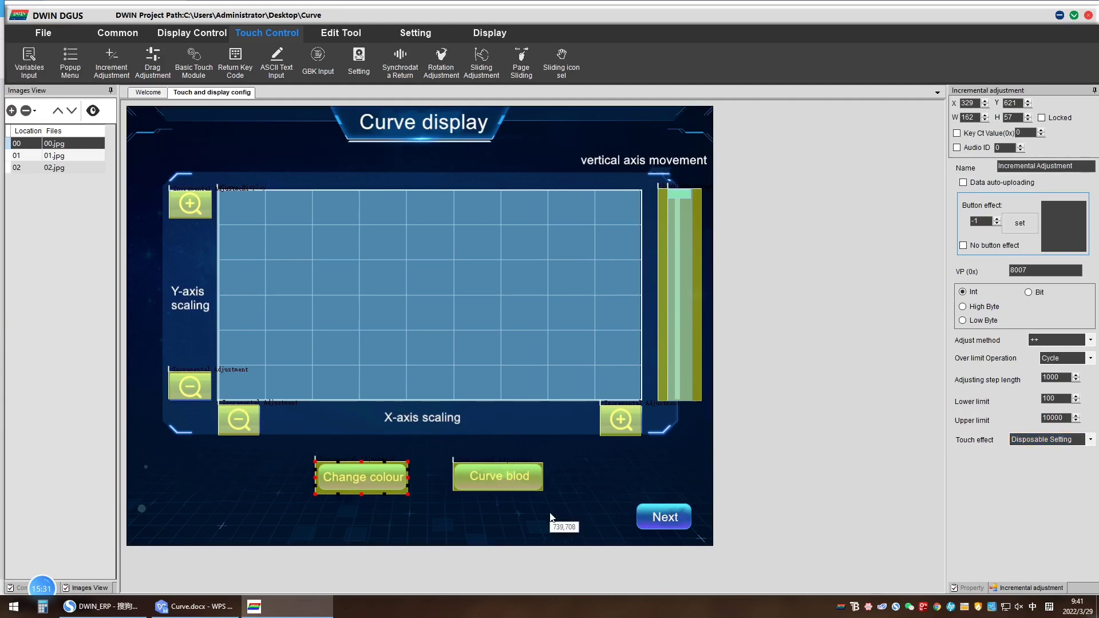
{"action": "left_click", "coordinate": [575, 510]}
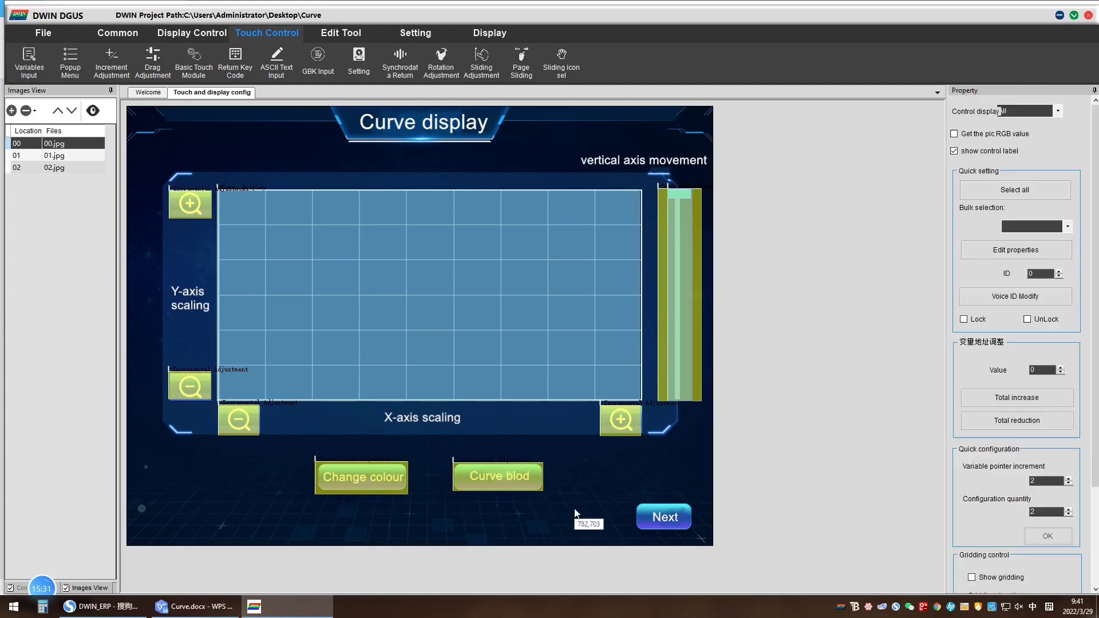
Save the Curve project and generate its configuration files.
{"action": "left_click", "coordinate": [43, 33]}
{"action": "left_click", "coordinate": [100, 60]}
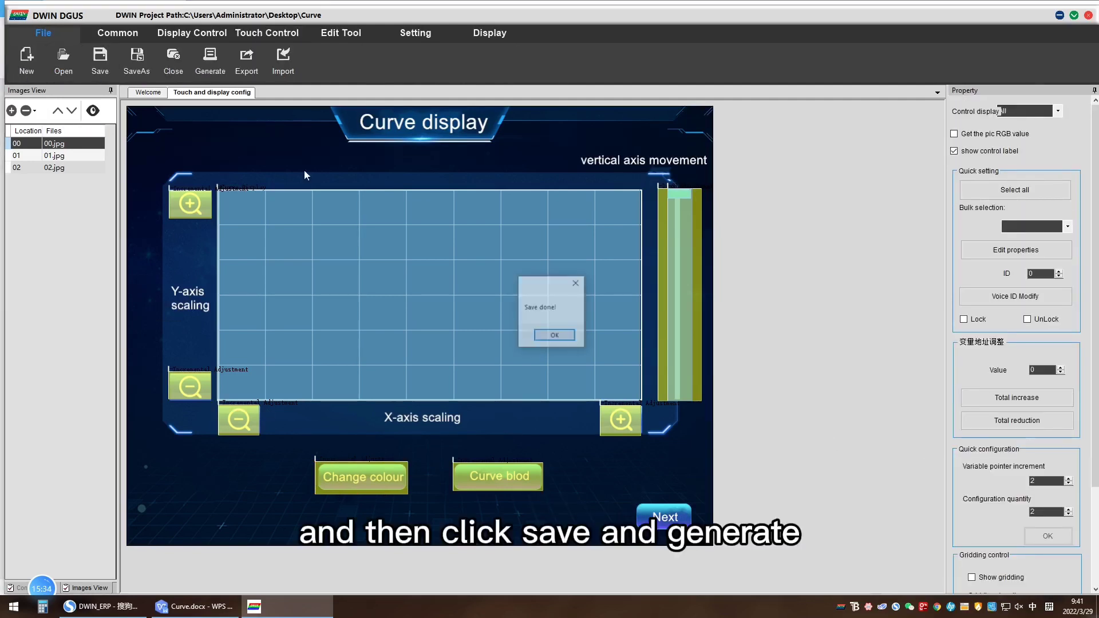
{"action": "left_click", "coordinate": [557, 335]}
{"action": "left_click", "coordinate": [211, 67]}
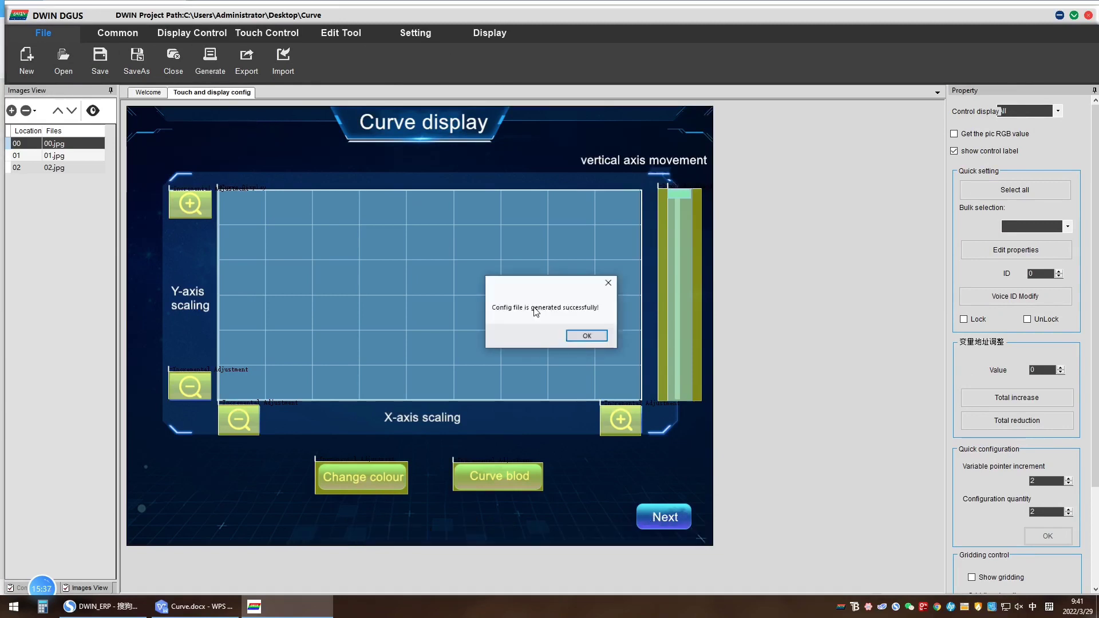
{"action": "left_click", "coordinate": [587, 336]}
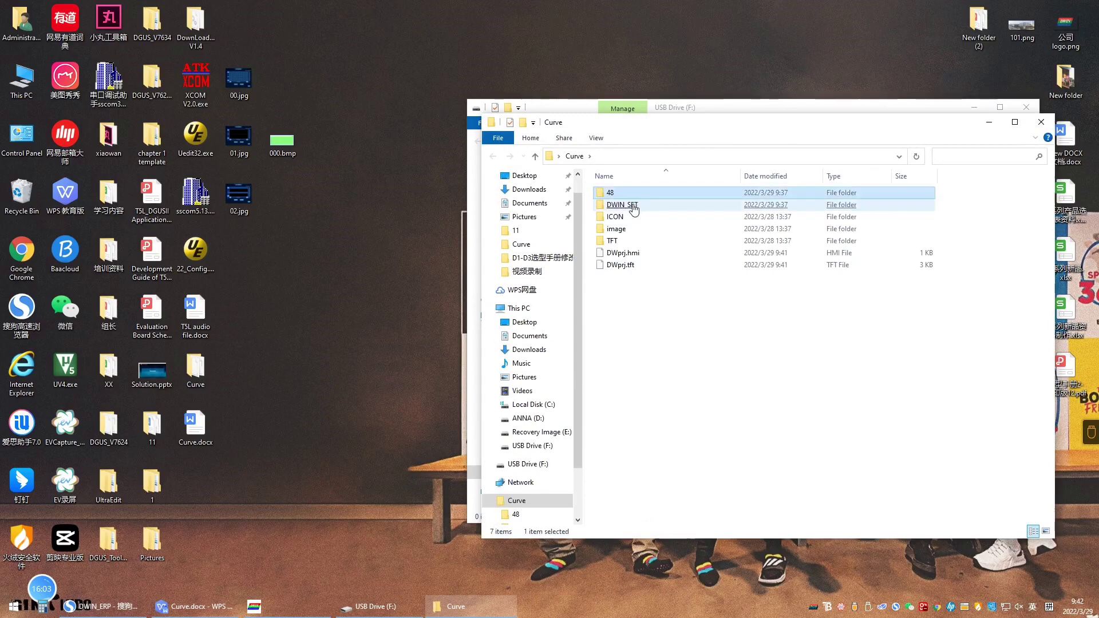
Copy the project's DWIN_SET folder to USB Drive (F:) and close both folder windows.
{"action": "left_click", "coordinate": [718, 109]}
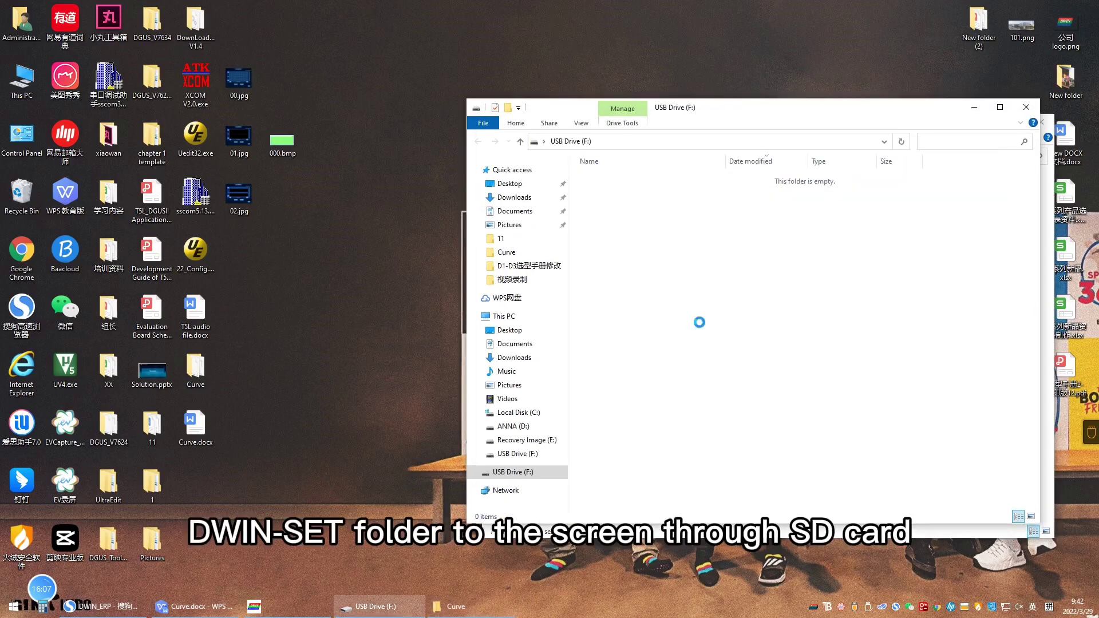
{"action": "key", "text": "ctrl+v"}
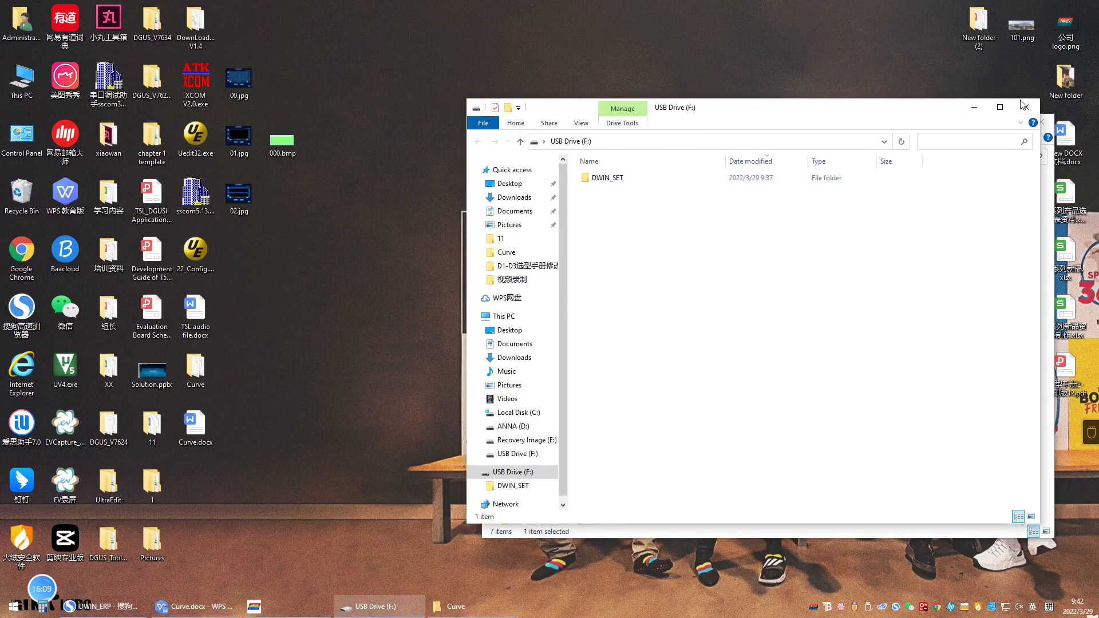
{"action": "left_click", "coordinate": [1024, 107]}
{"action": "left_click", "coordinate": [1039, 121]}
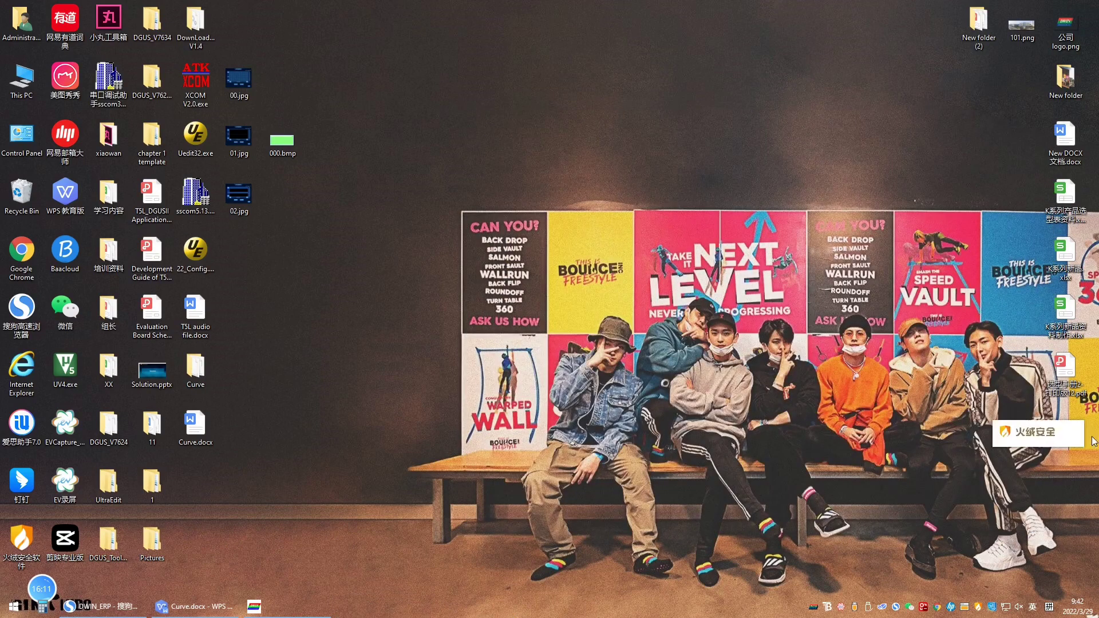
{"action": "mouse_move", "coordinate": [1080, 472]}
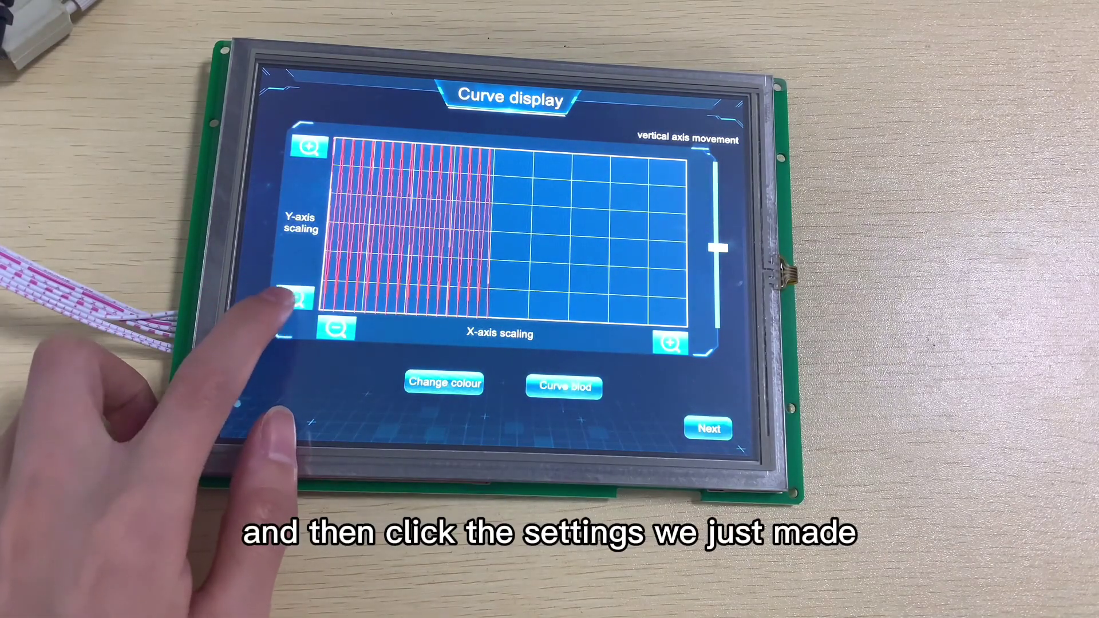
{"action": "left_click", "coordinate": [297, 296]}
{"action": "left_click", "coordinate": [296, 294]}
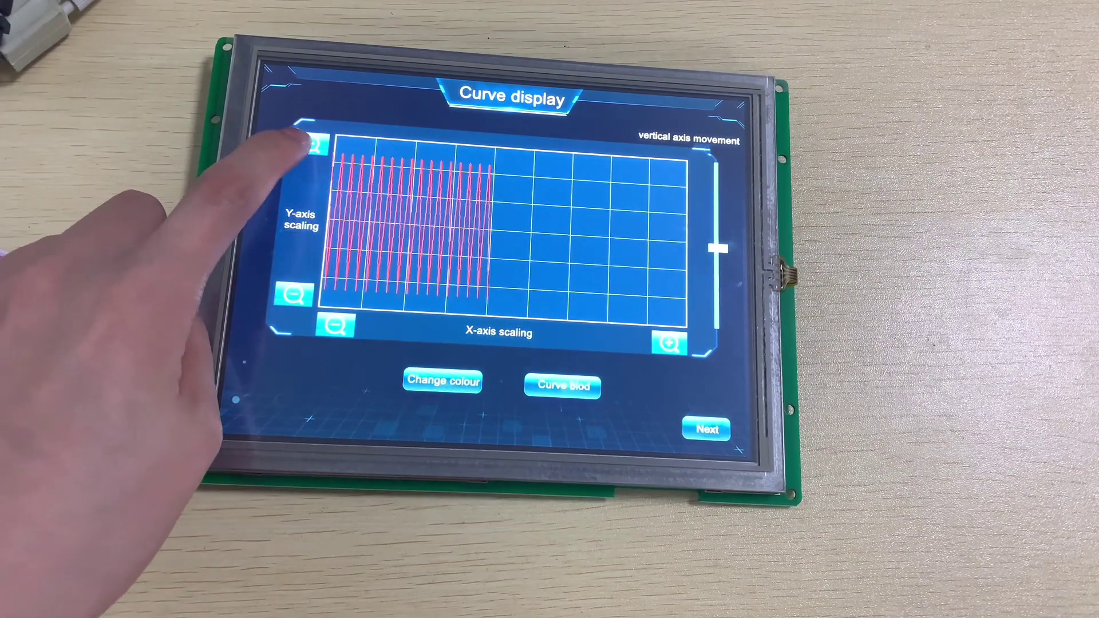
{"action": "left_click", "coordinate": [310, 143]}
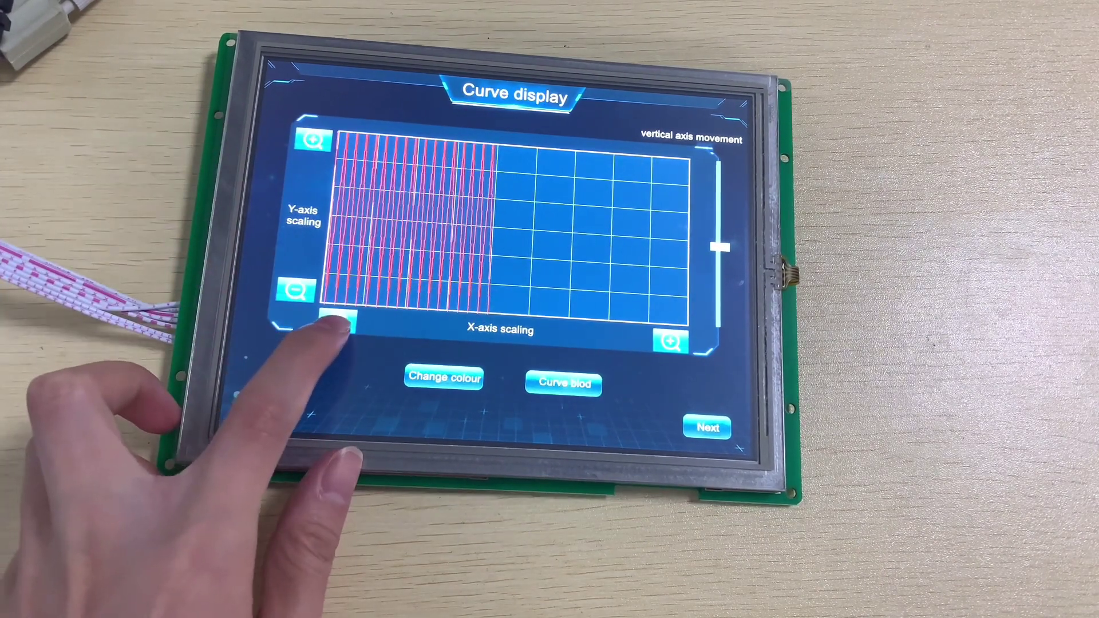
{"action": "left_click", "coordinate": [336, 325]}
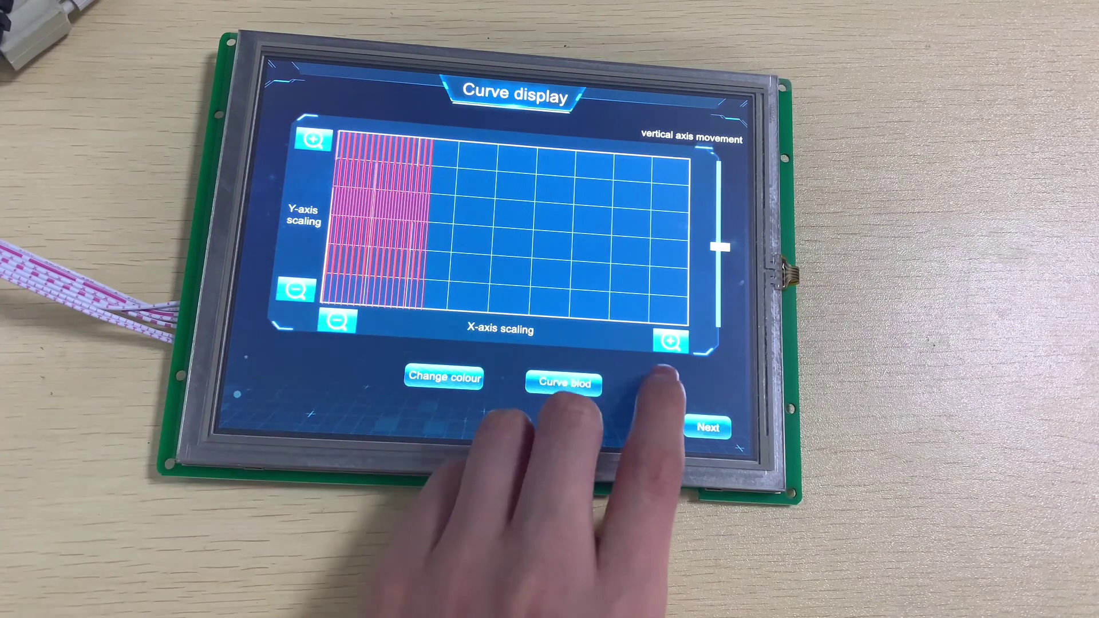
{"action": "left_click", "coordinate": [671, 343]}
{"action": "left_click", "coordinate": [671, 342]}
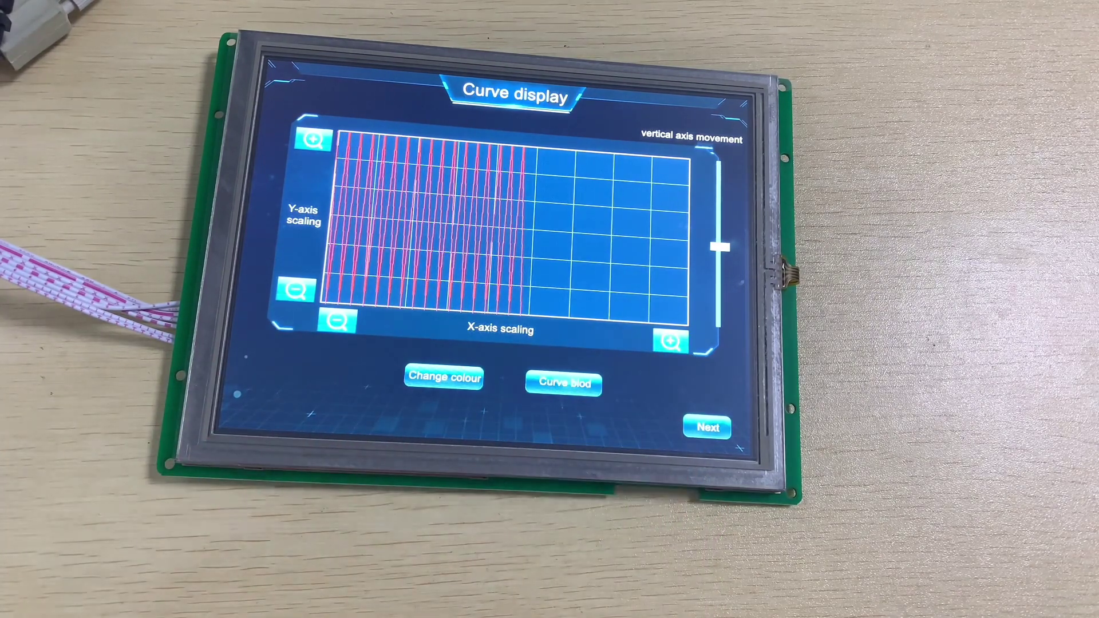
{"action": "mouse_move", "coordinate": [719, 247]}
{"action": "left_mouse_down"}
{"action": "mouse_move", "coordinate": [719, 166]}
{"action": "mouse_move", "coordinate": [713, 332]}
{"action": "mouse_move", "coordinate": [714, 241]}
{"action": "left_mouse_up"}
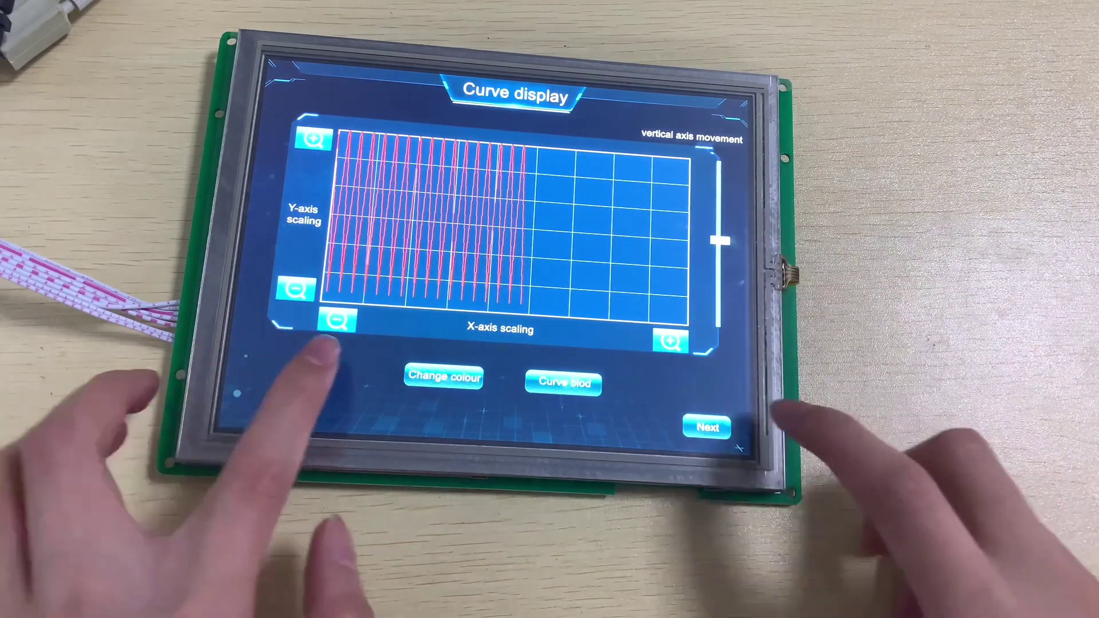
{"action": "left_click", "coordinate": [567, 383]}
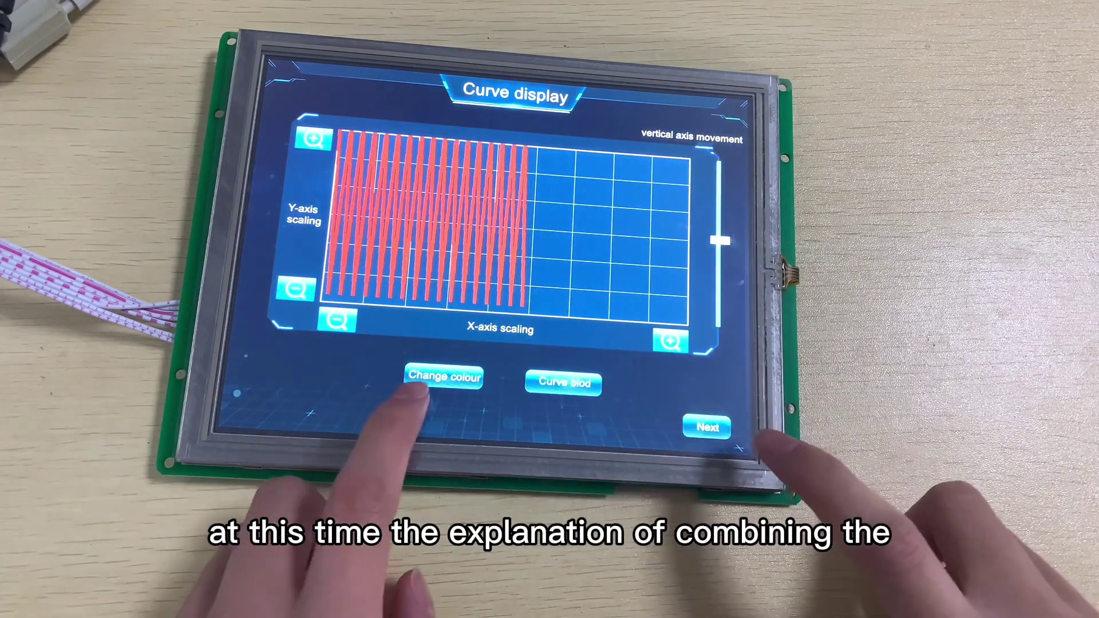
{"action": "left_click", "coordinate": [442, 377]}
{"action": "left_click", "coordinate": [442, 376]}
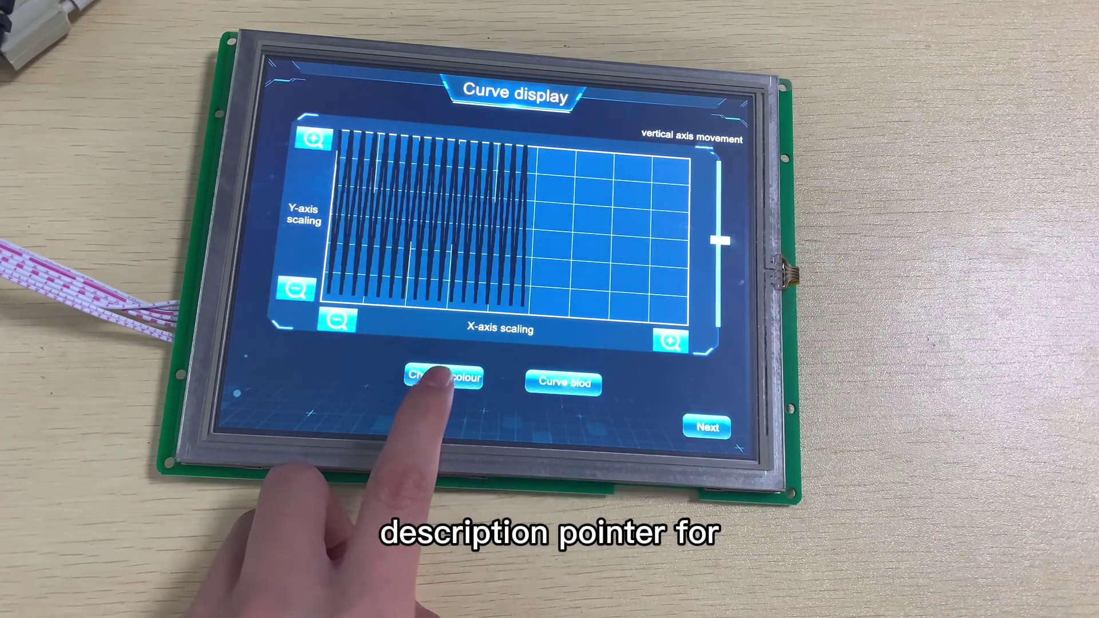
{"action": "left_click", "coordinate": [444, 372]}
{"action": "left_click", "coordinate": [444, 375]}
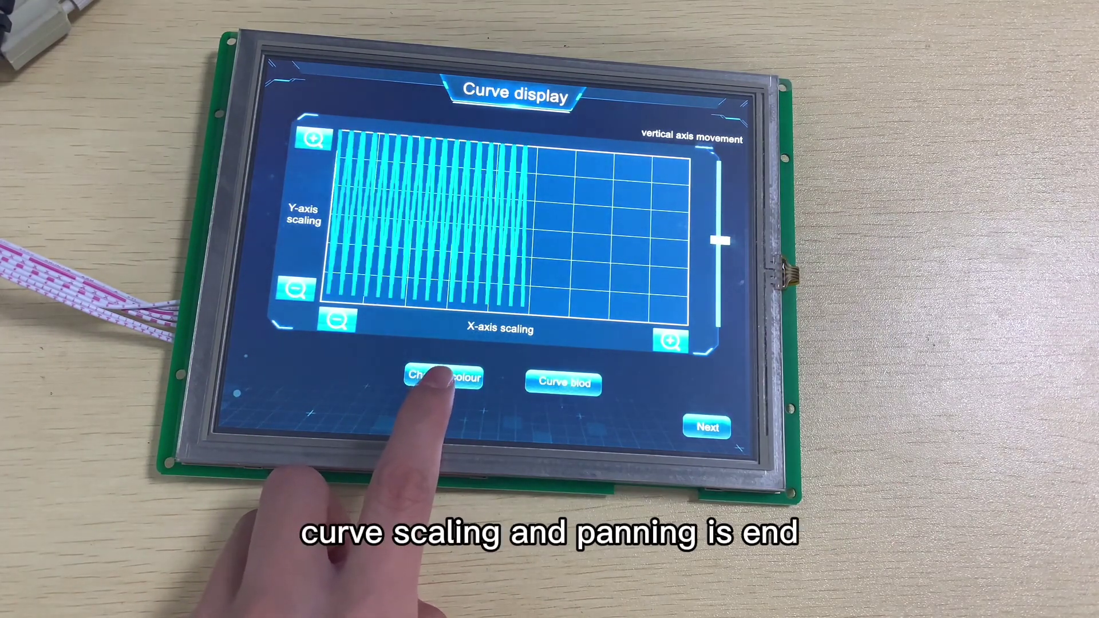
{"action": "left_click", "coordinate": [443, 375]}
{"action": "left_click", "coordinate": [445, 377]}
{"action": "left_click", "coordinate": [444, 375]}
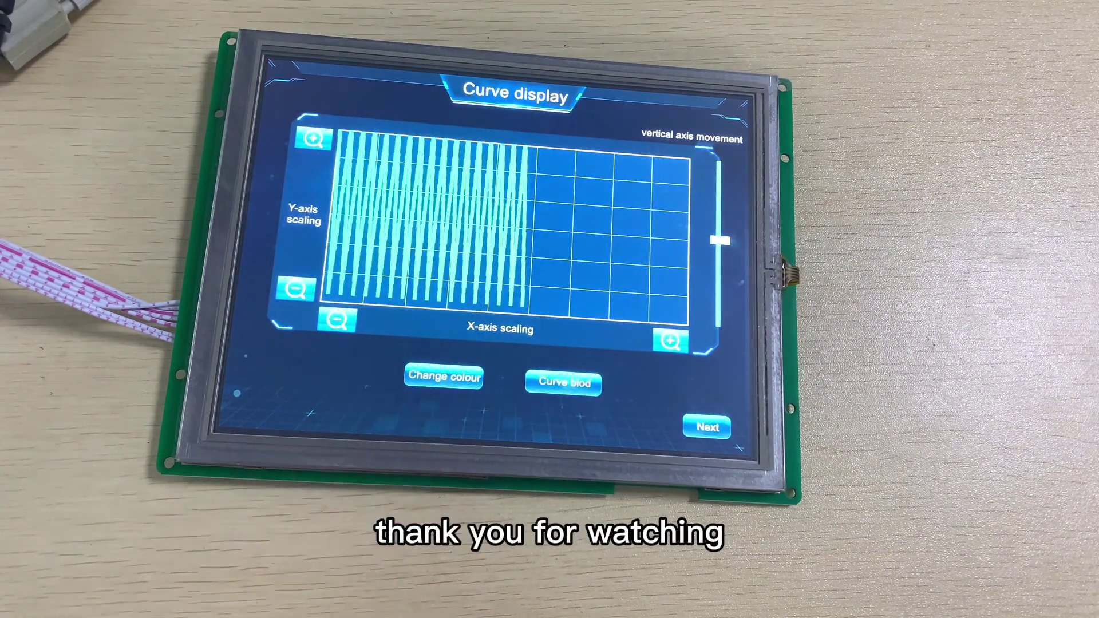